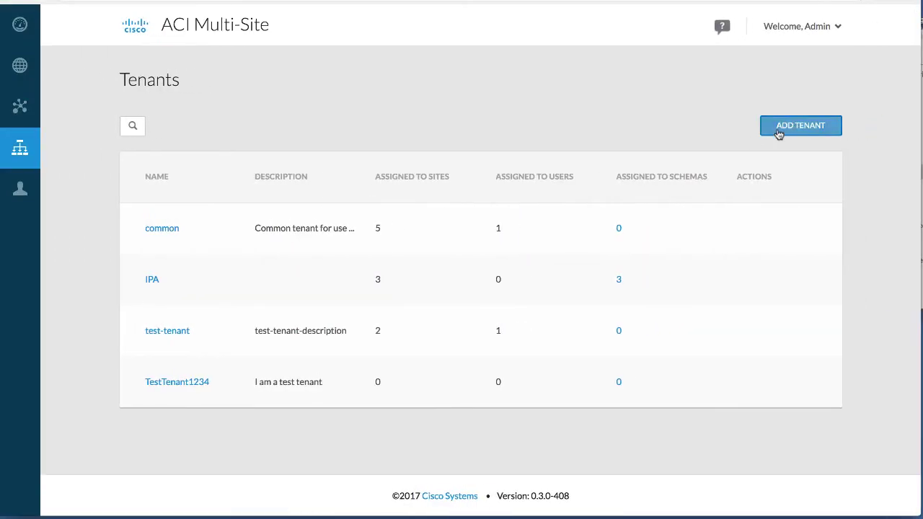
# - Start a new tenant named Tenant1 with the description 'Use-case1 tenant'
pyautogui.click(792, 126)
pyautogui.click(286, 172)
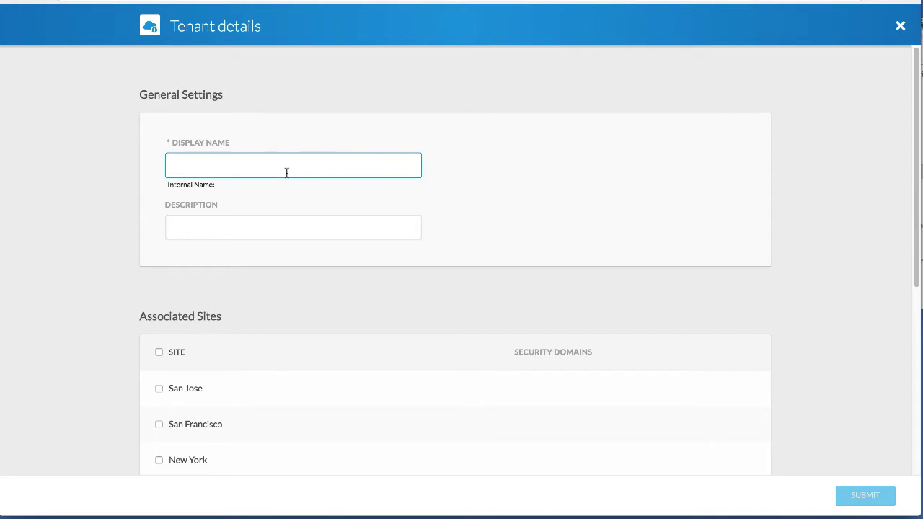
pyautogui.write('Tenant1')
pyautogui.click(292, 227)
pyautogui.write('Use')
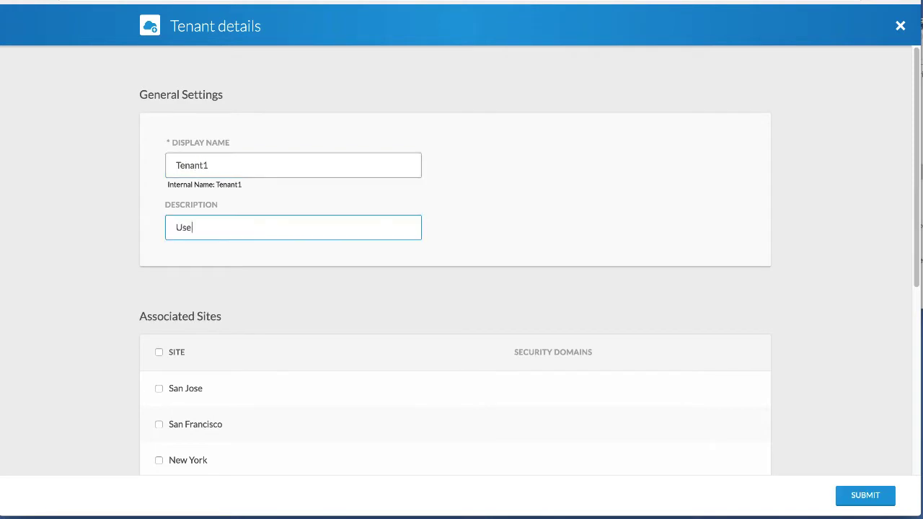
pyautogui.write('-case1 tenant')
pyautogui.scroll(-2, 277, 265)
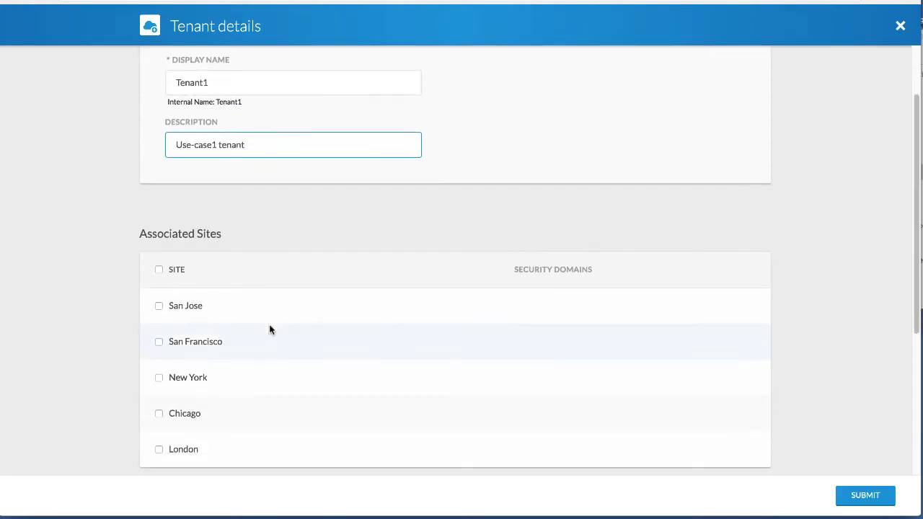
# - Assign the tenant to San Jose and San Francisco, each with a Test security domain
pyautogui.click(159, 306)
pyautogui.click(158, 341)
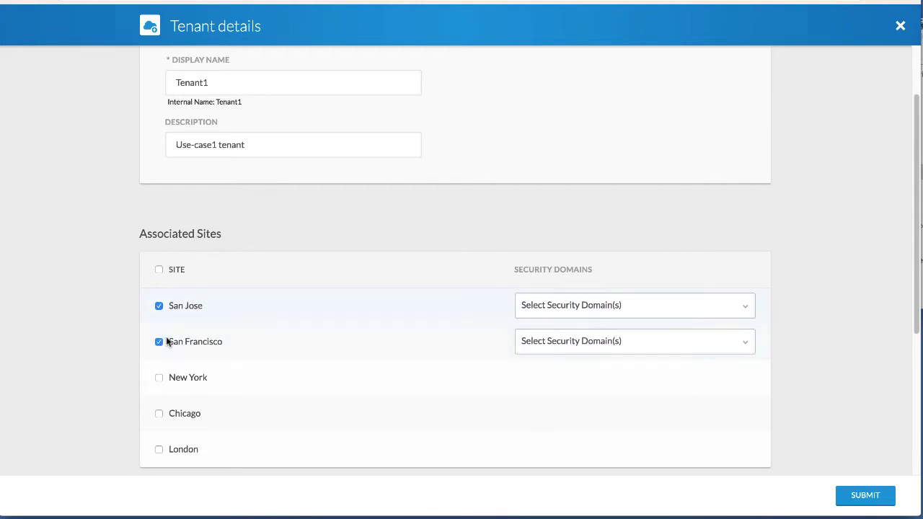
pyautogui.click(605, 301)
pyautogui.click(575, 335)
pyautogui.click(612, 284)
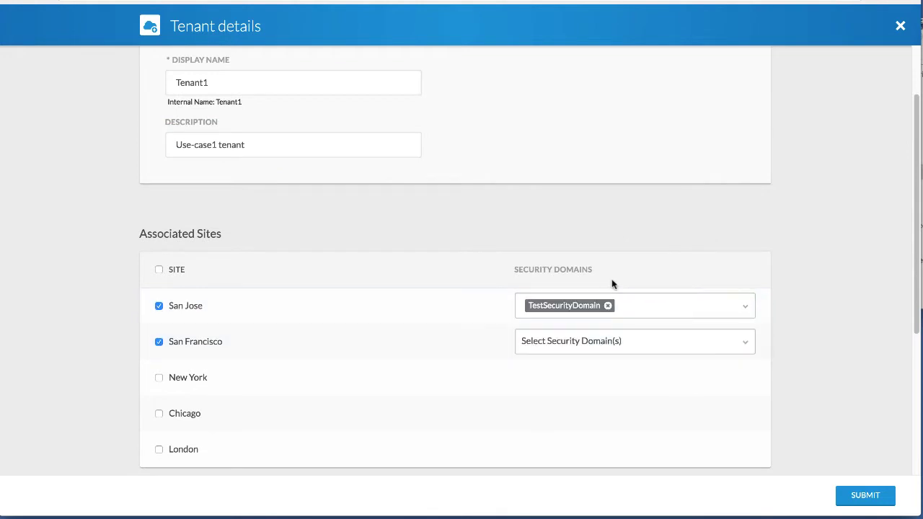
pyautogui.click(587, 341)
pyautogui.click(577, 372)
pyautogui.click(603, 256)
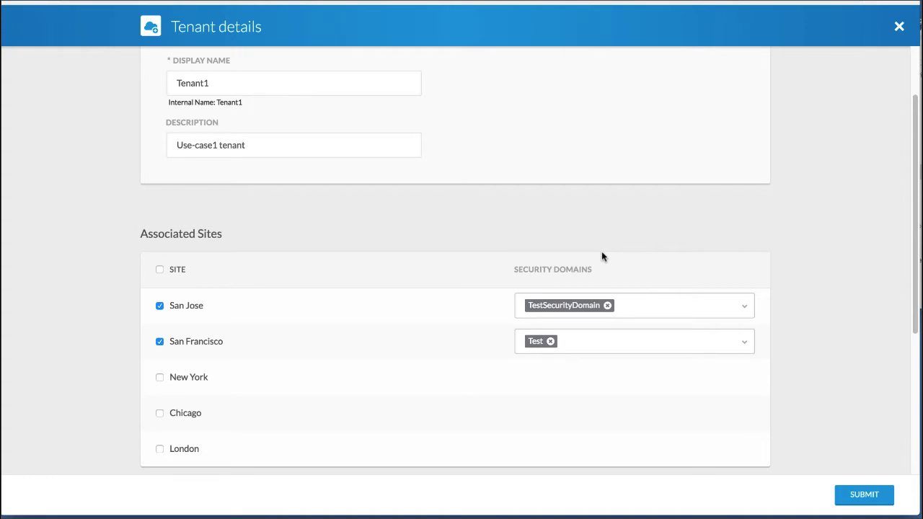
# - Associate all users with Tenant1 and submit it
pyautogui.scroll(-5, 603, 256)
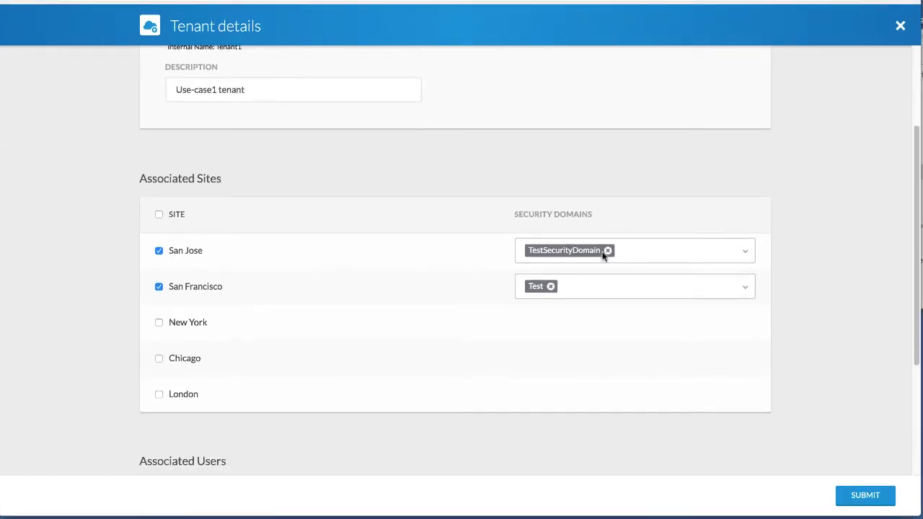
pyautogui.click(158, 308)
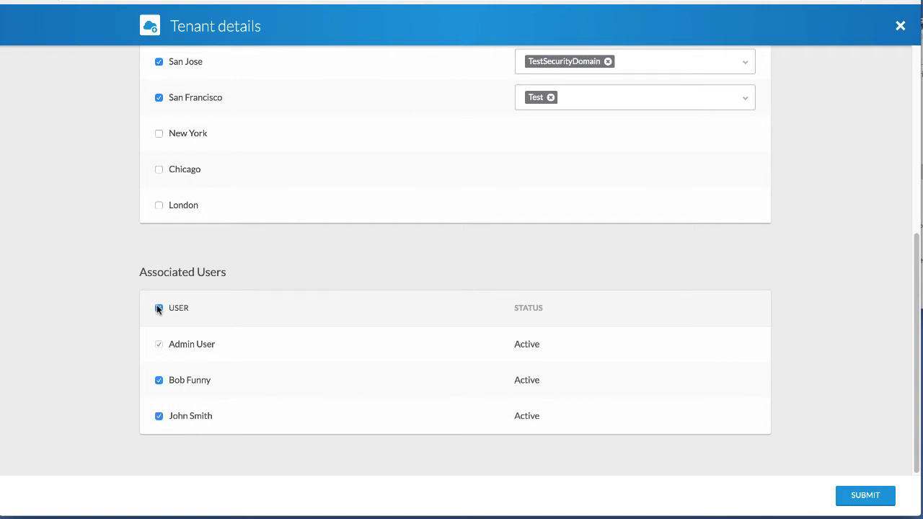
pyautogui.scroll(5, 89, 298)
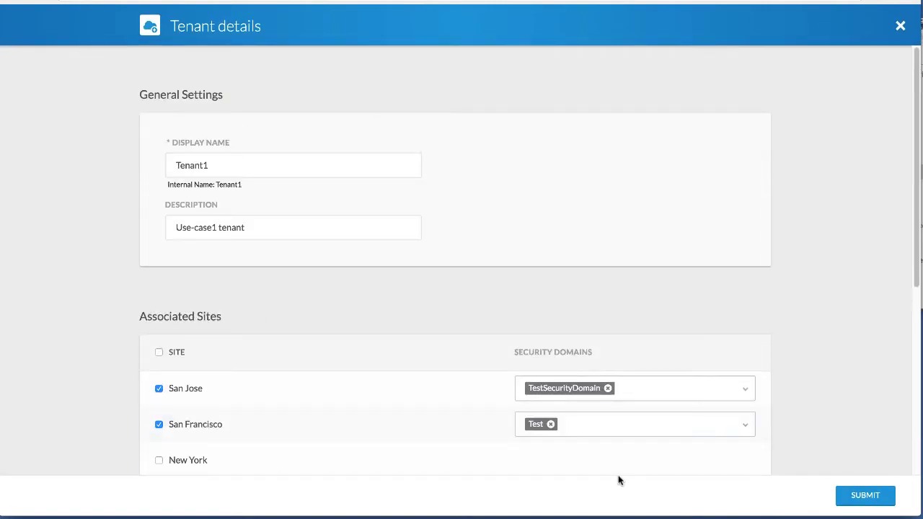
pyautogui.click(848, 499)
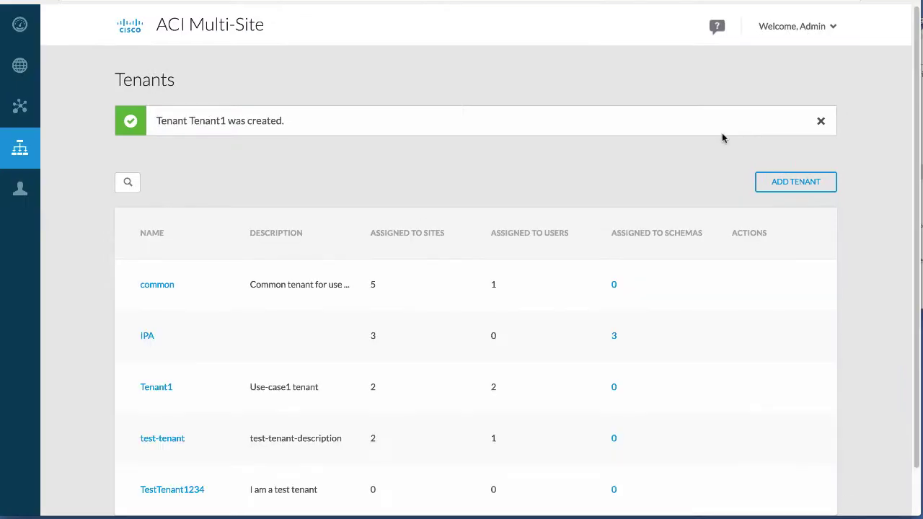
# - Create a new schema named 'StretchedBD with L2 Broadcast'
pyautogui.click(822, 127)
pyautogui.click(20, 106)
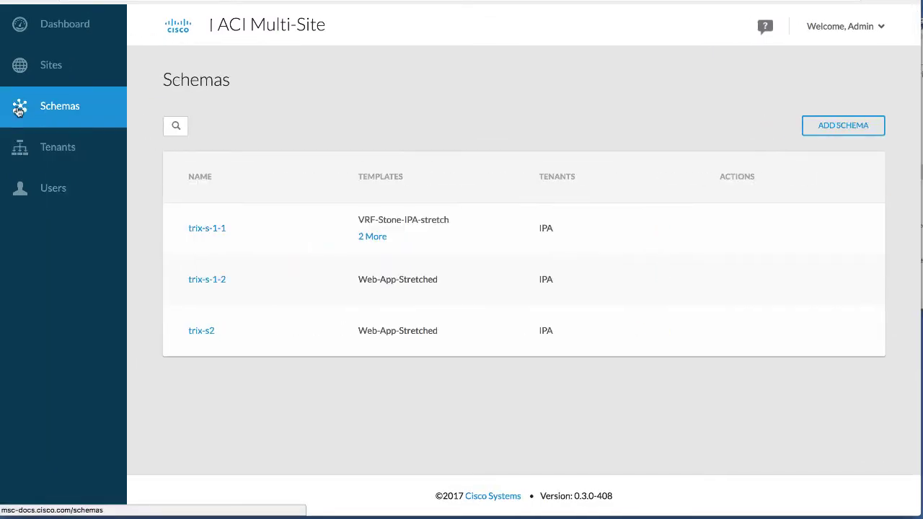
pyautogui.click(780, 125)
pyautogui.hotkey('ctrl', 'a')
pyautogui.write('Stretch')
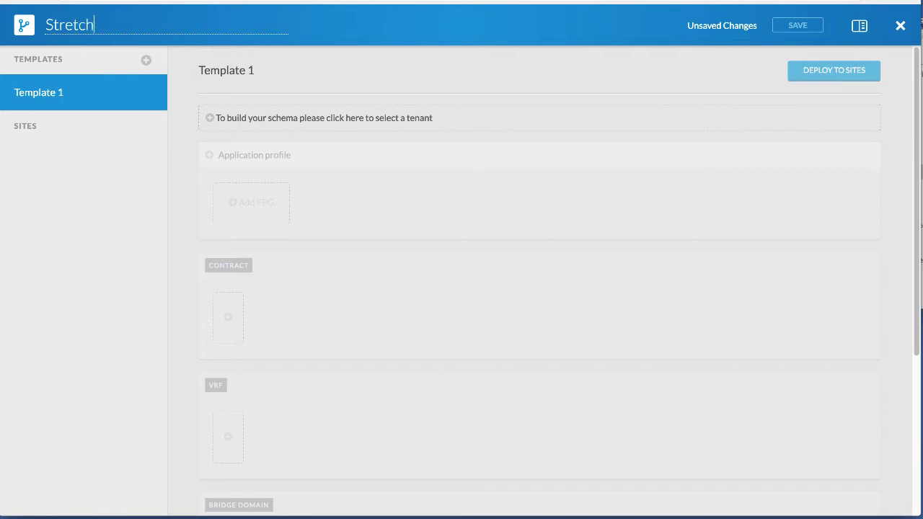
pyautogui.write('edBD with L2')
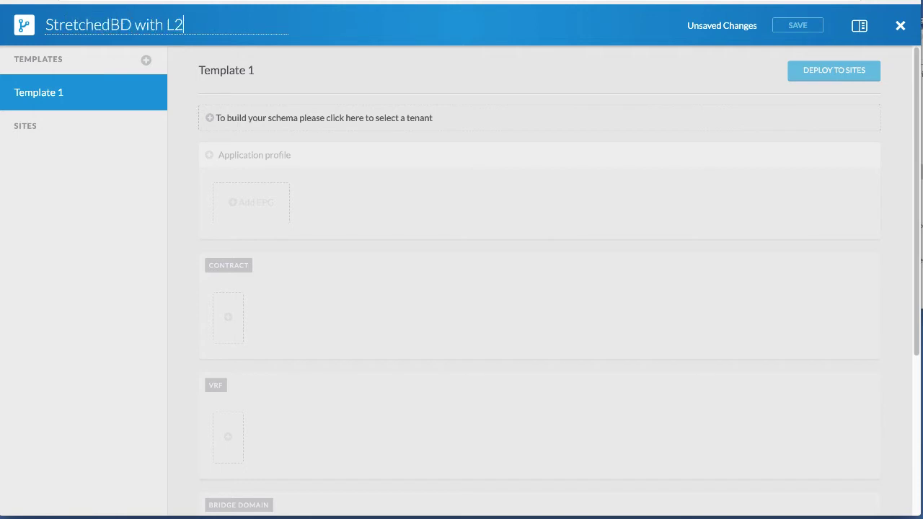
pyautogui.write(' Broadcast')
pyautogui.press('Return')
# - Bind the schema's Template 1 to Tenant1
pyautogui.click(149, 98)
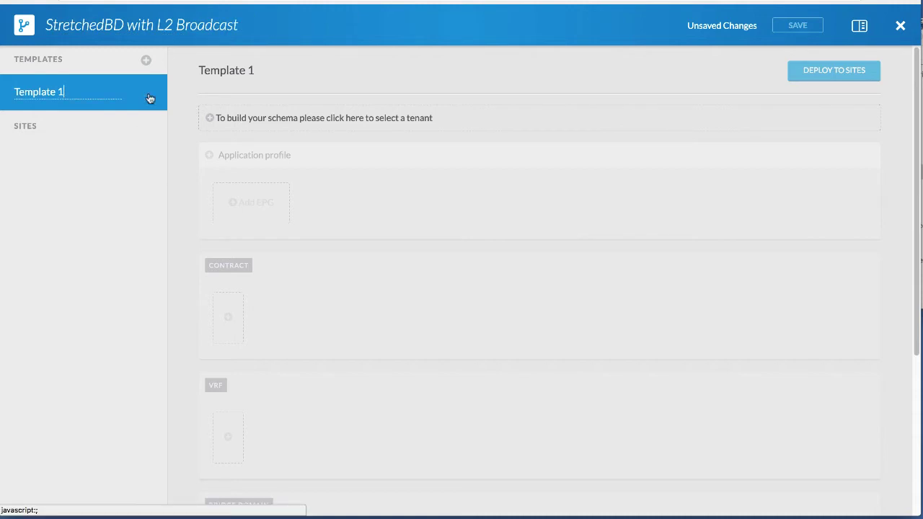
pyautogui.click(304, 118)
pyautogui.click(731, 106)
pyautogui.write('Tenant')
pyautogui.click(717, 144)
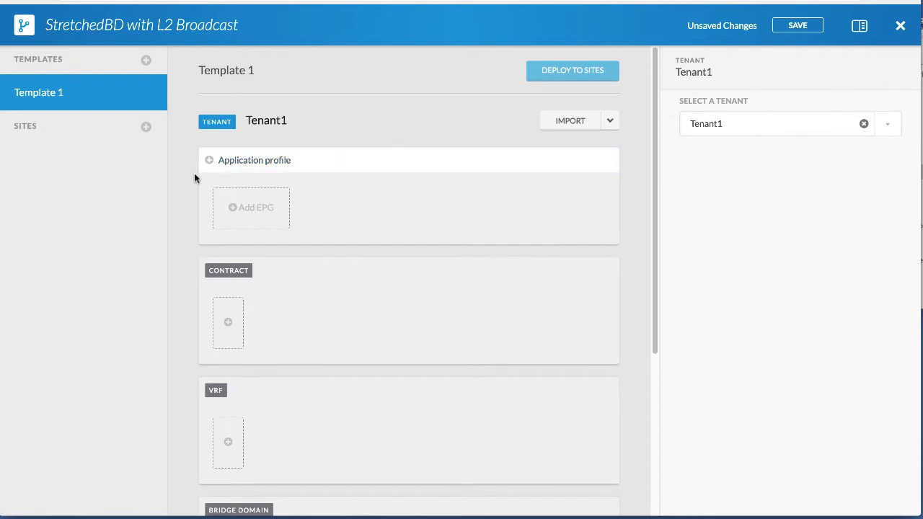
# - Add application profile 'Web-App ANP' containing EPGs 'Web-EPG' and 'App-EPG'
pyautogui.click(243, 159)
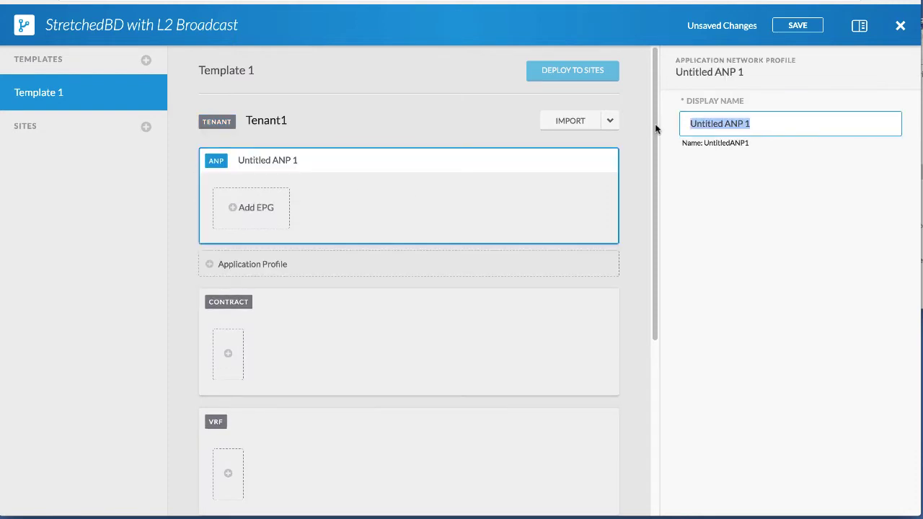
pyautogui.write('Web-App ANP')
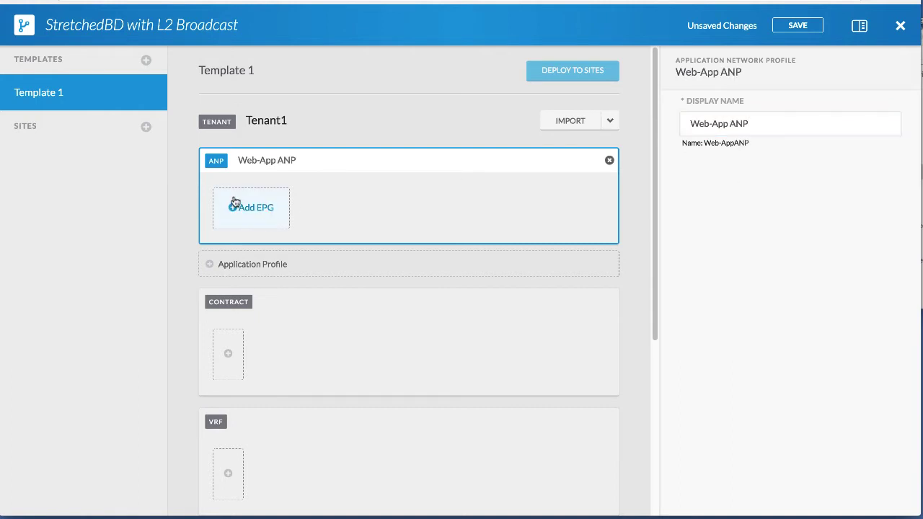
pyautogui.click(259, 207)
pyautogui.moveTo(750, 124); pyautogui.dragTo(680, 127)
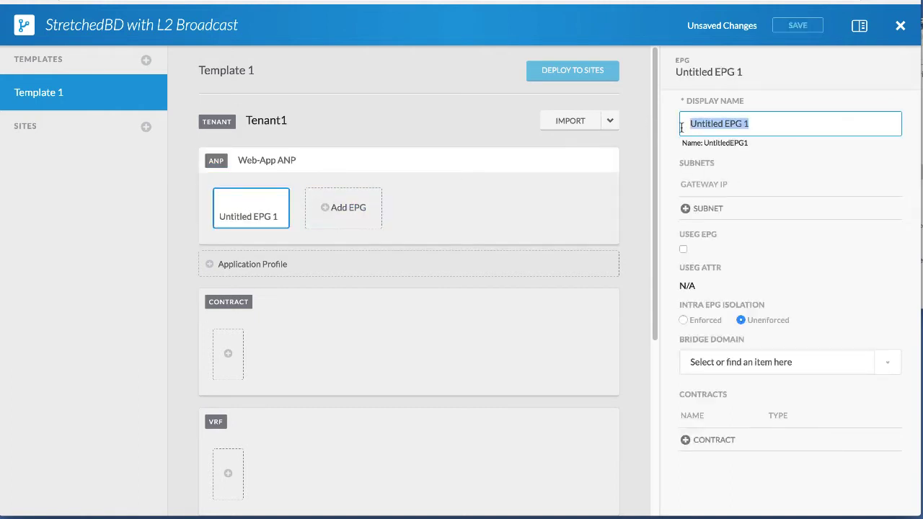
pyautogui.write('Web-EPG')
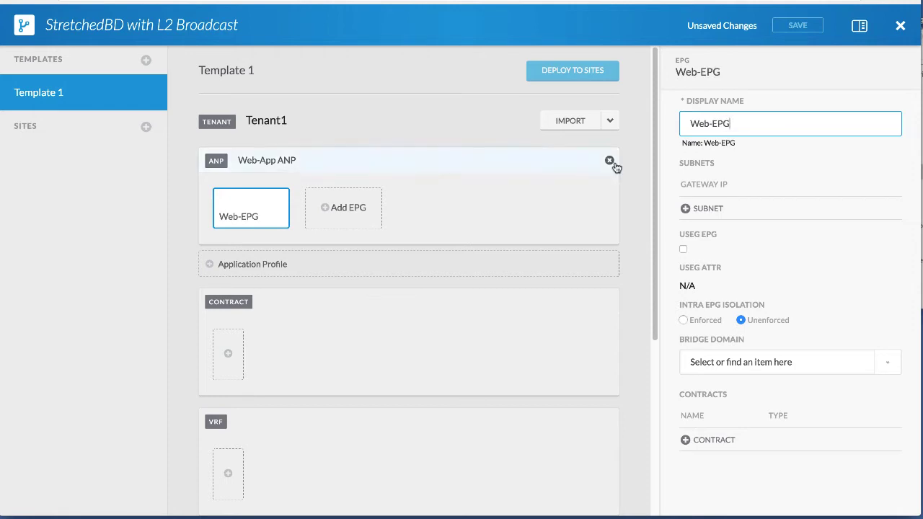
pyautogui.click(368, 207)
pyautogui.moveTo(760, 123); pyautogui.dragTo(658, 126)
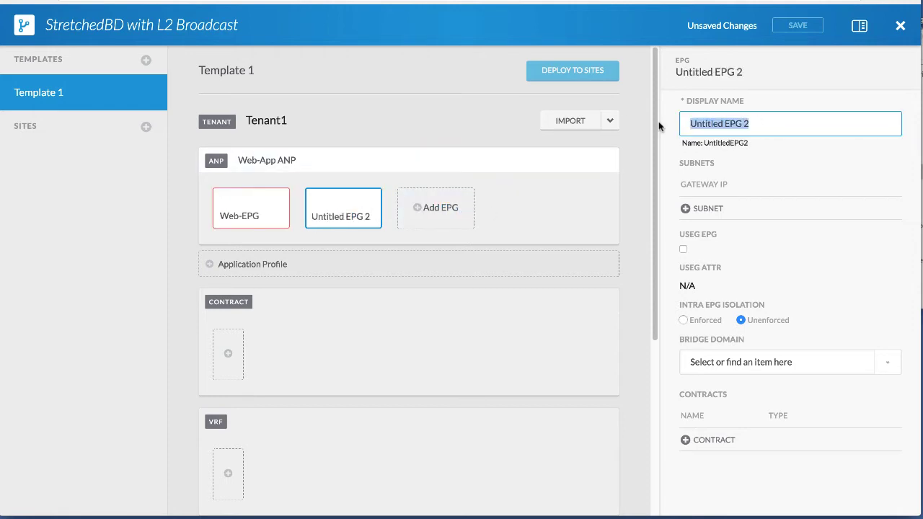
pyautogui.write('App-EPG')
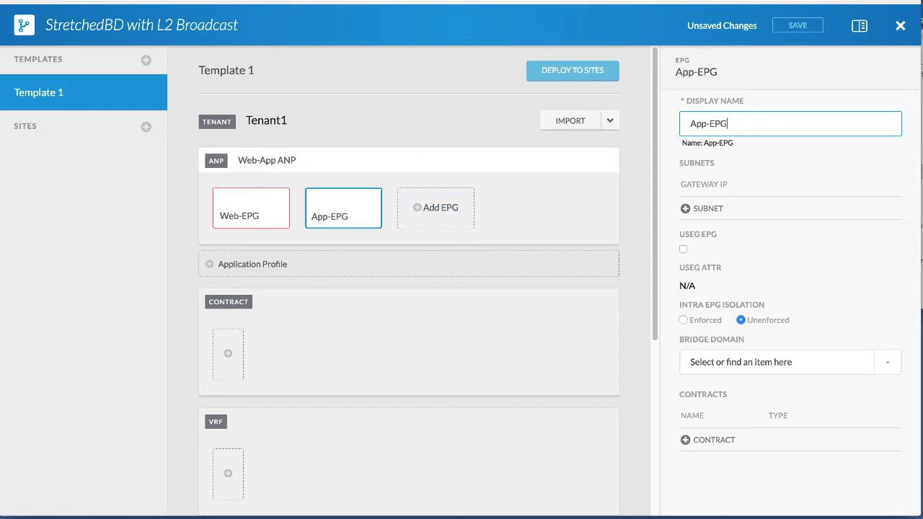
pyautogui.click(231, 219)
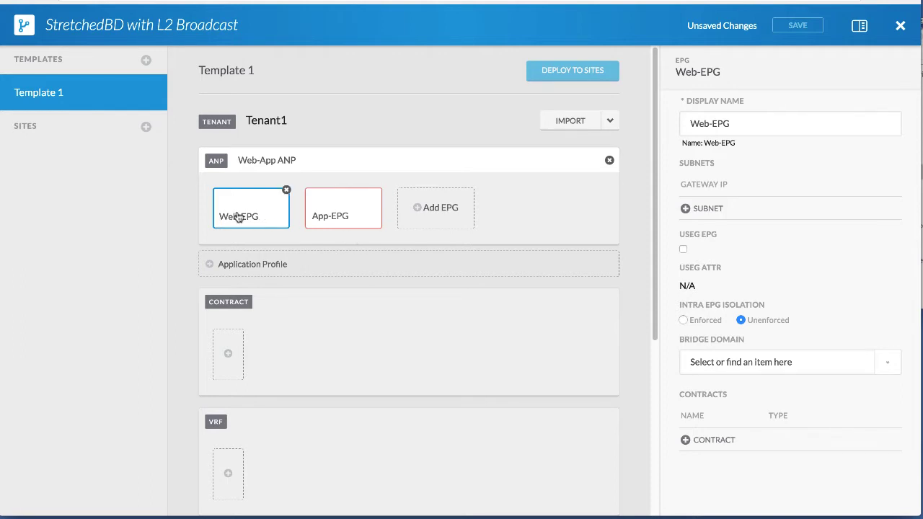
# - Create bridge domain BD1 for Web-EPG, keeping L2 stretch and intersite BUM traffic enabled
pyautogui.click(705, 357)
pyautogui.write('BD1')
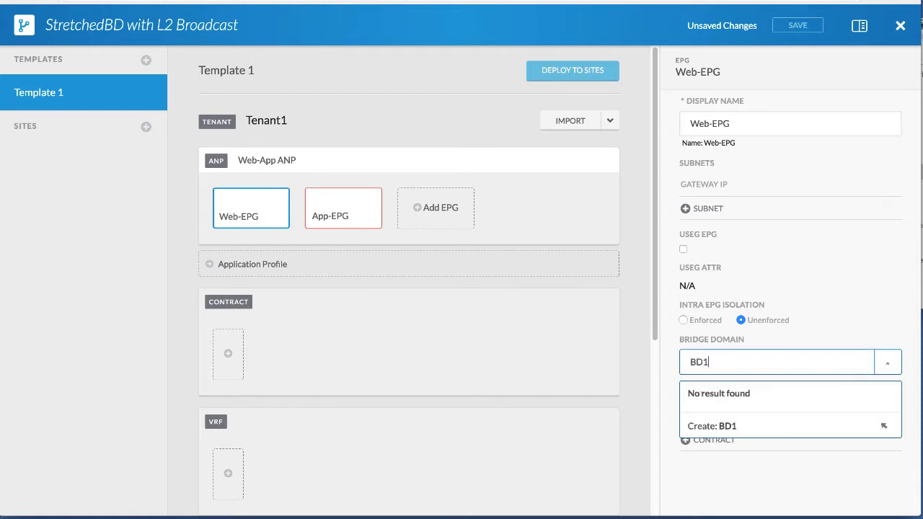
pyautogui.click(736, 426)
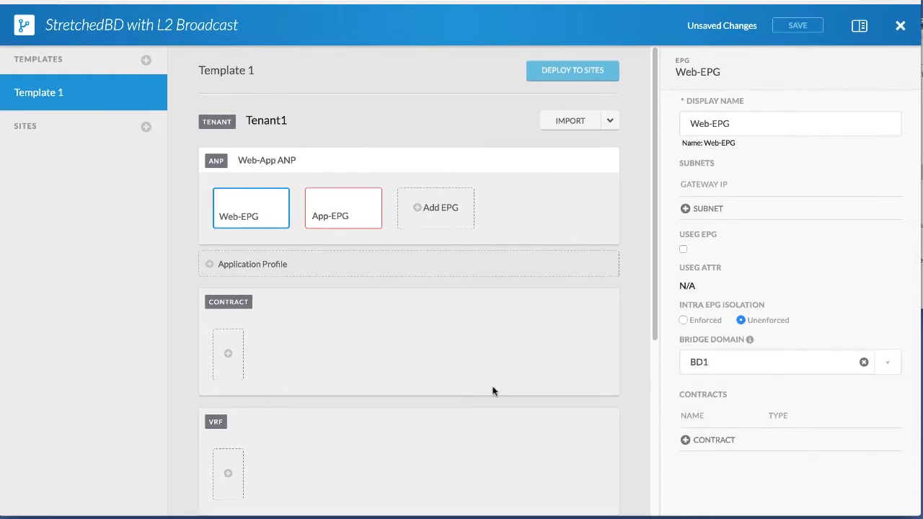
pyautogui.scroll(-4, 493, 391)
pyautogui.scroll(1, 493, 390)
pyautogui.click(266, 472)
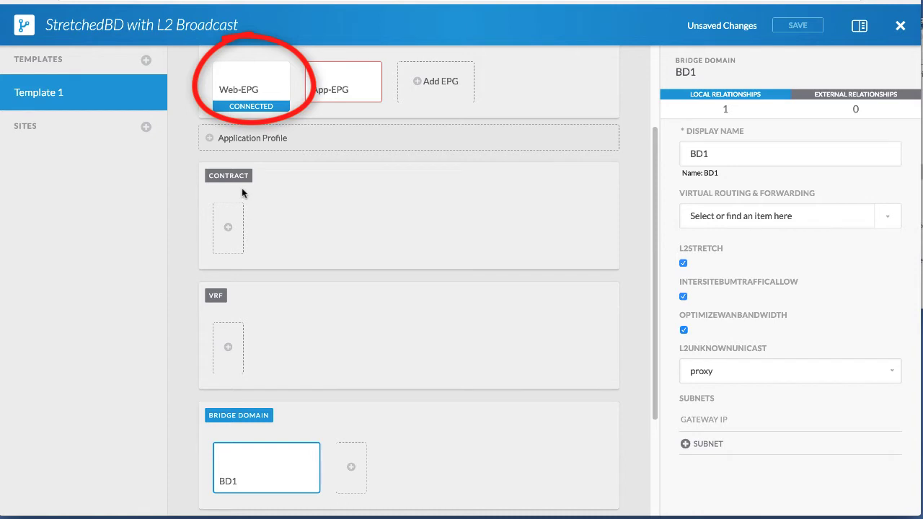
# - Create bridge domain BD2 for App-EPG, then recheck BD1's properties
pyautogui.click(333, 89)
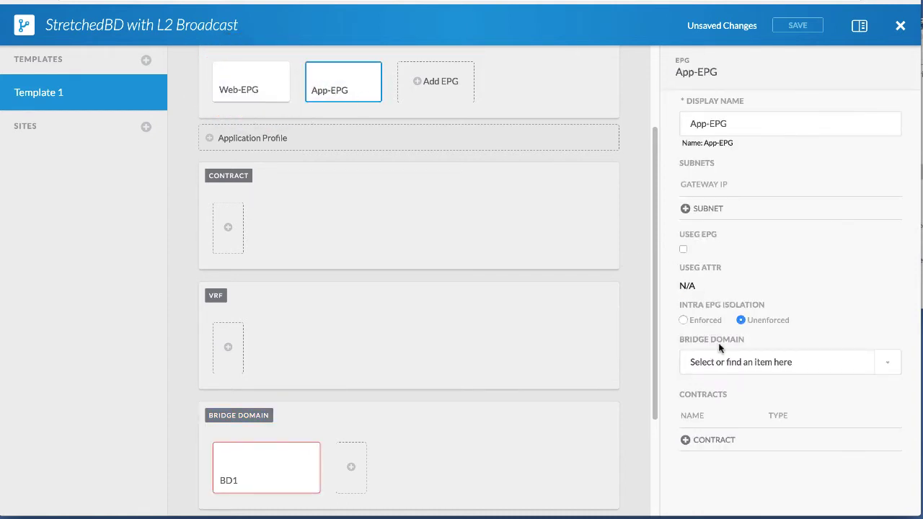
pyautogui.click(721, 363)
pyautogui.write('BD2')
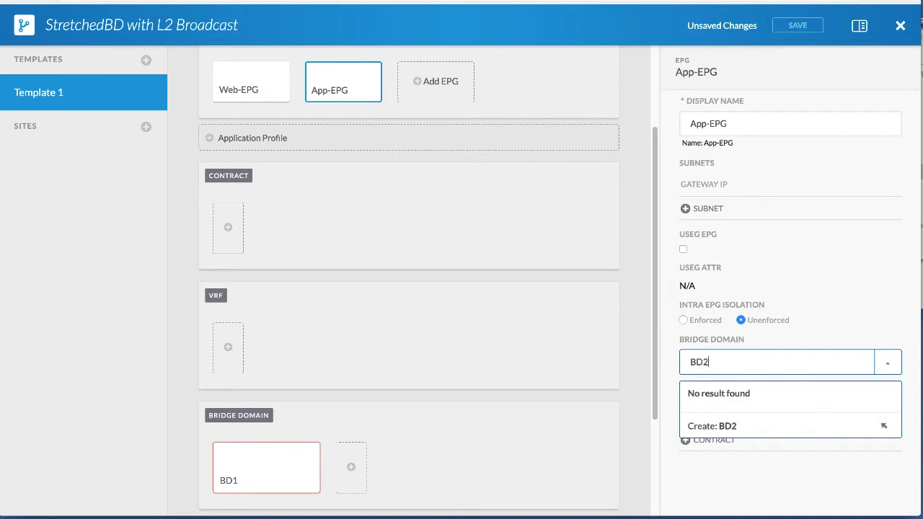
pyautogui.click(724, 425)
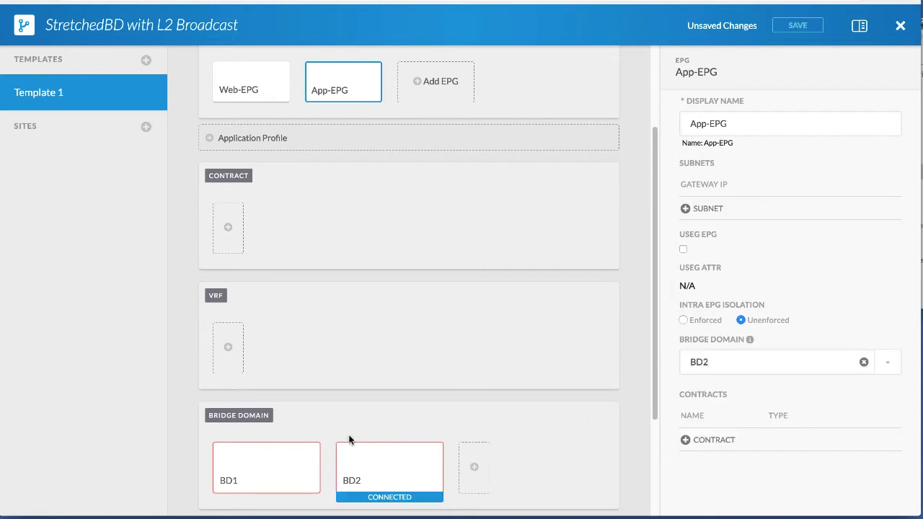
pyautogui.click(359, 470)
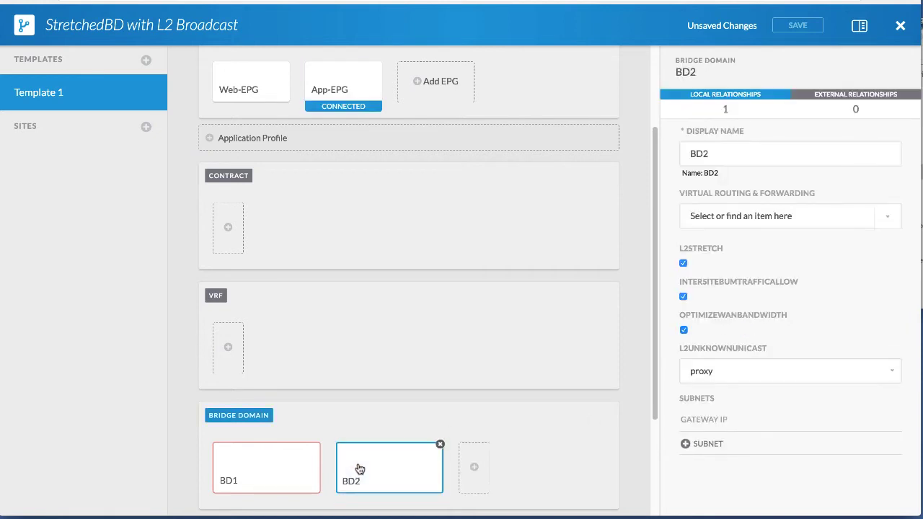
pyautogui.click(329, 86)
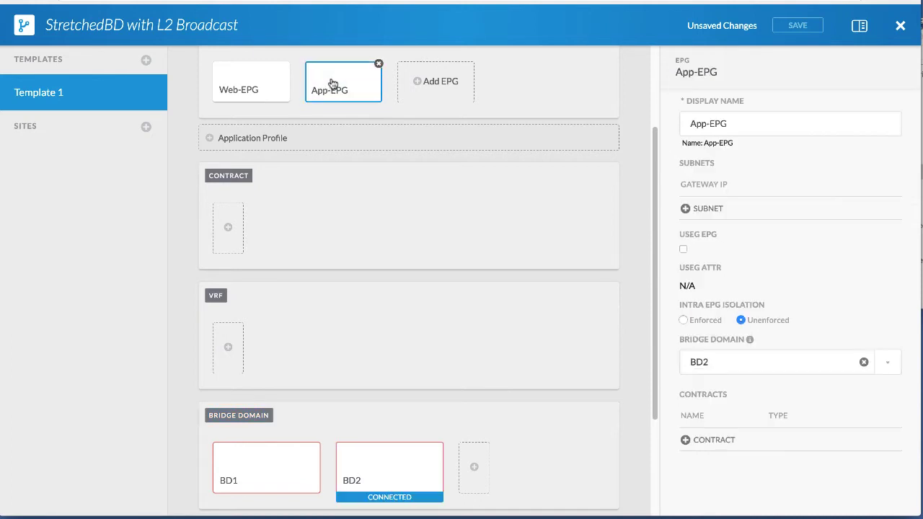
pyautogui.scroll(-2, 299, 354)
pyautogui.click(296, 352)
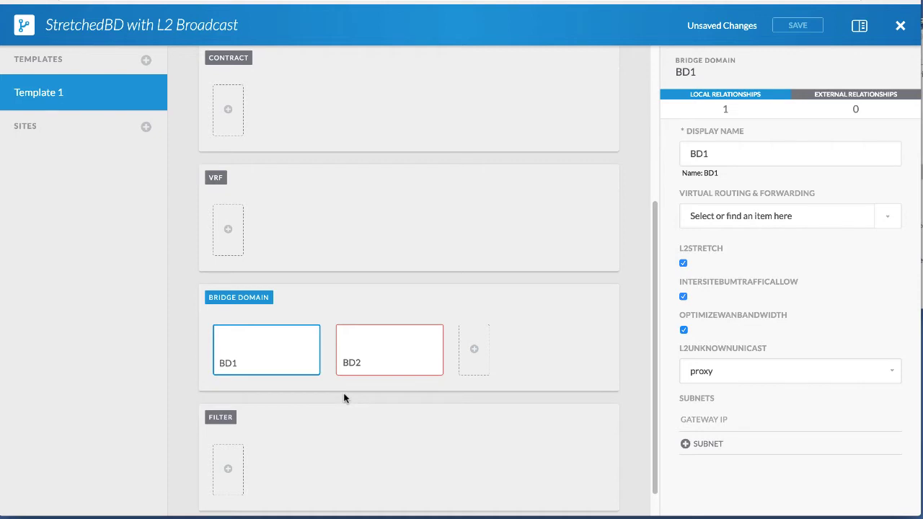
pyautogui.scroll(1, 173, 413)
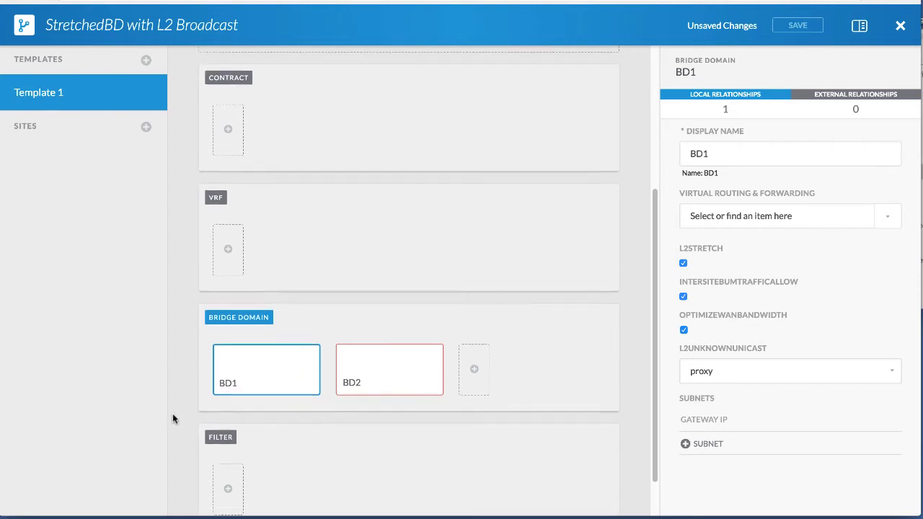
# - Add a new VRF named VRF1 to the template
pyautogui.click(228, 247)
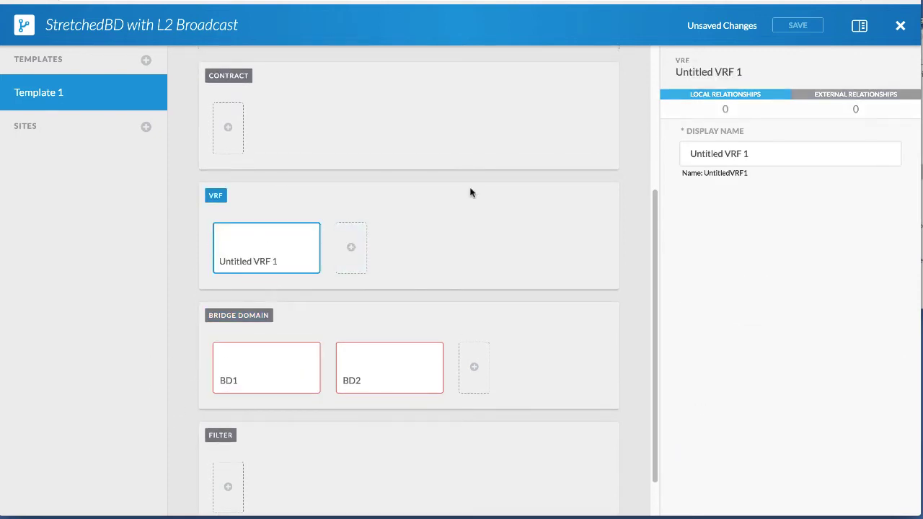
pyautogui.click(798, 153)
pyautogui.hotkey('ctrl', 'a')
pyautogui.write('VR')
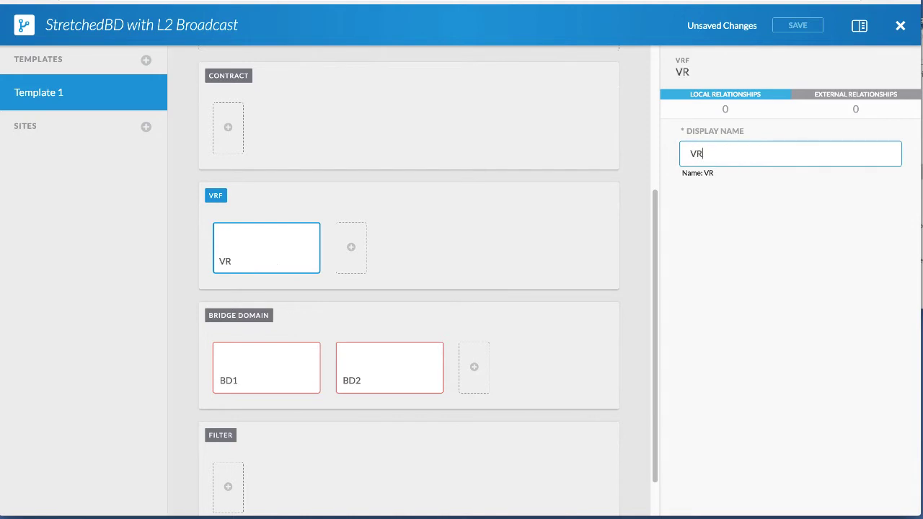
pyautogui.write('F1')
pyautogui.click(764, 242)
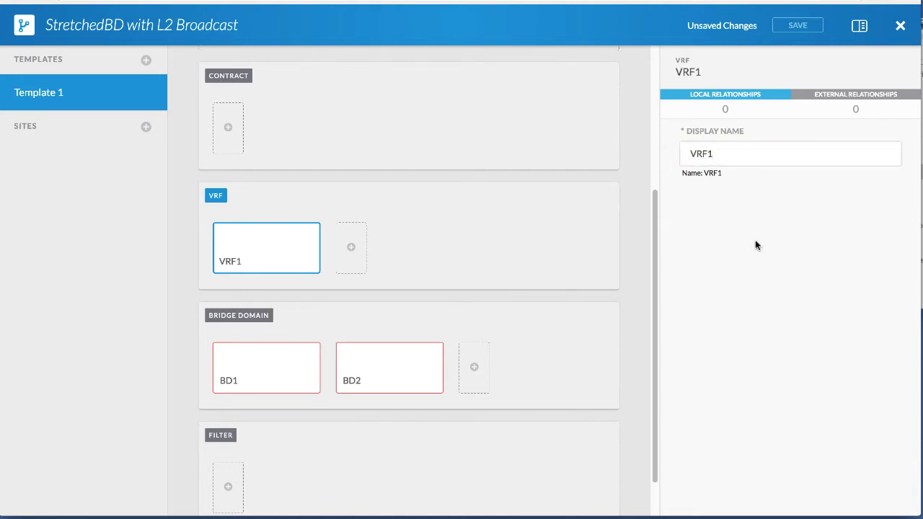
# - Attach bridge domains BD1 and BD2 to VRF1 and check its relationships
pyautogui.click(267, 370)
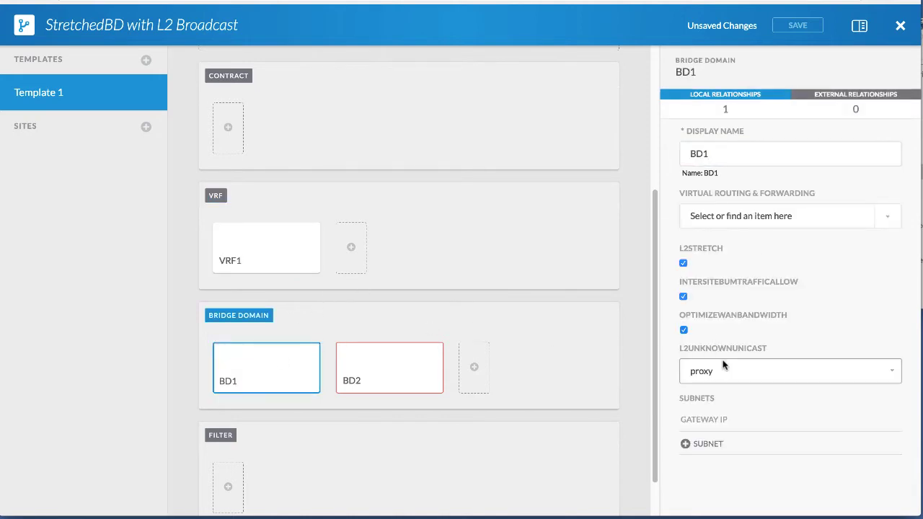
pyautogui.click(731, 217)
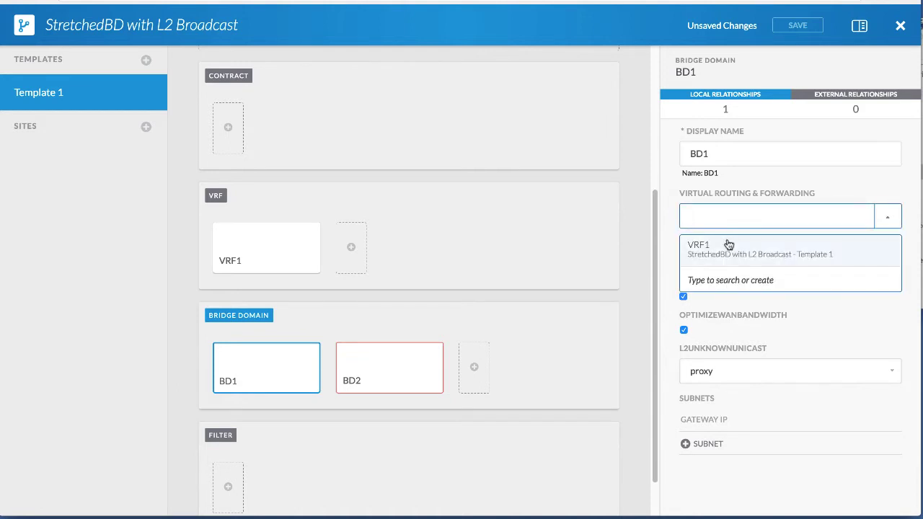
pyautogui.click(726, 244)
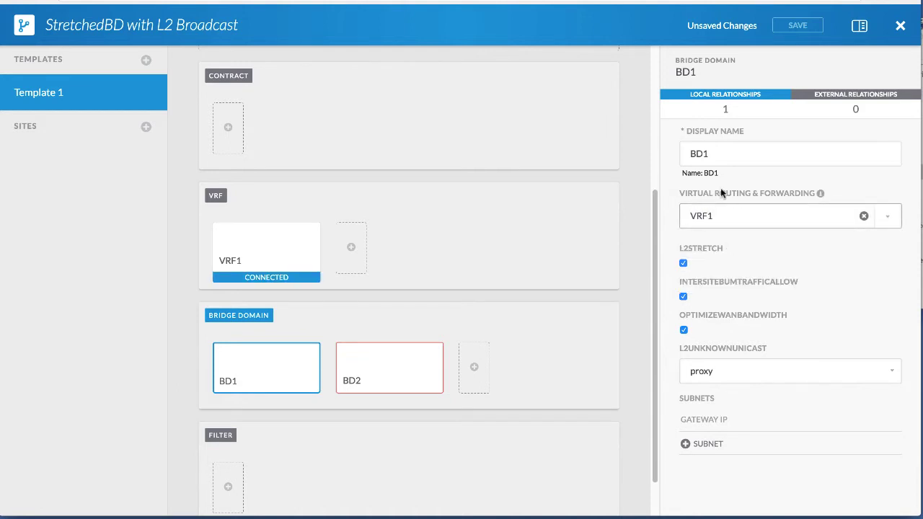
pyautogui.click(385, 365)
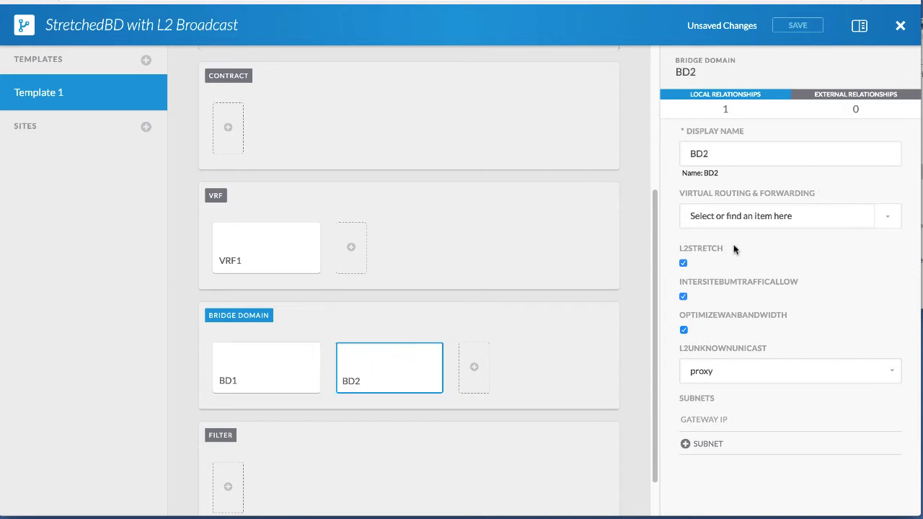
pyautogui.click(726, 212)
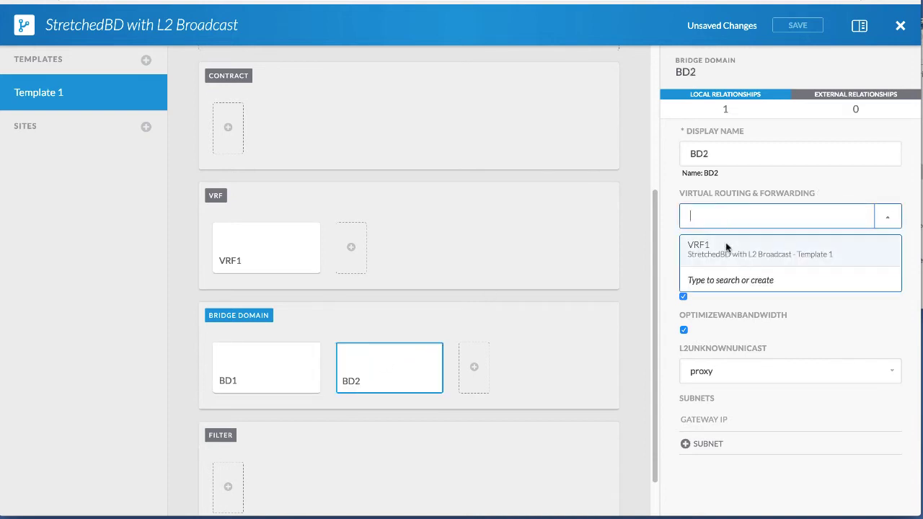
pyautogui.click(726, 245)
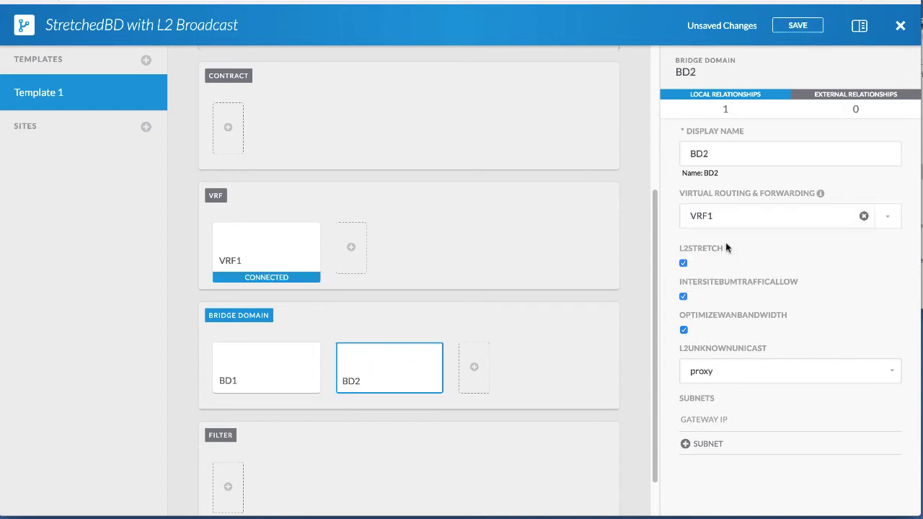
pyautogui.click(258, 262)
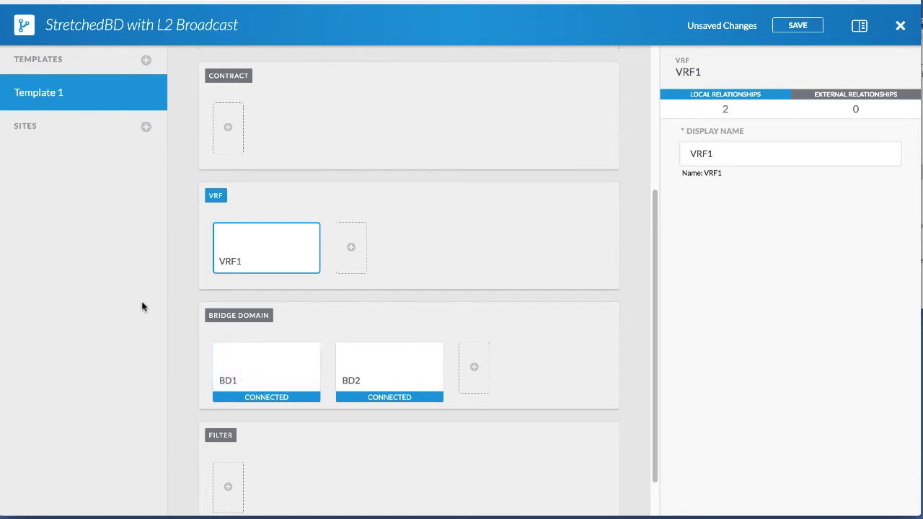
pyautogui.scroll(-1, 304, 279)
pyautogui.scroll(4, 292, 268)
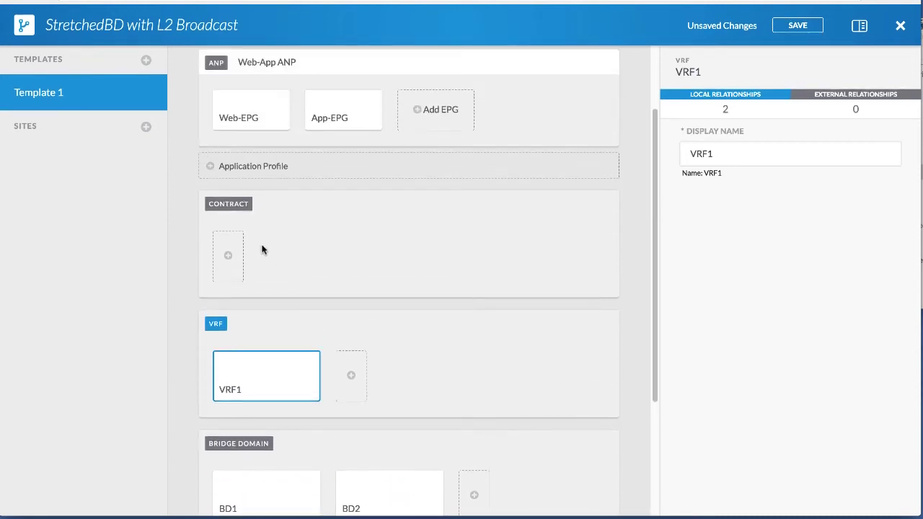
# - Create contract C1 and set its scope to tenant
pyautogui.click(231, 254)
pyautogui.click(799, 153)
pyautogui.moveTo(798, 152); pyautogui.dragTo(685, 156)
pyautogui.write('C1')
pyautogui.click(768, 200)
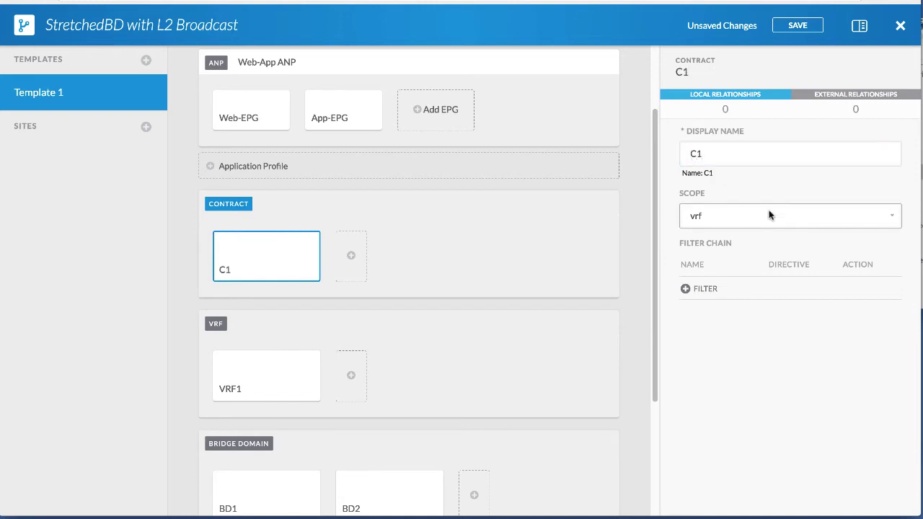
pyautogui.click(769, 214)
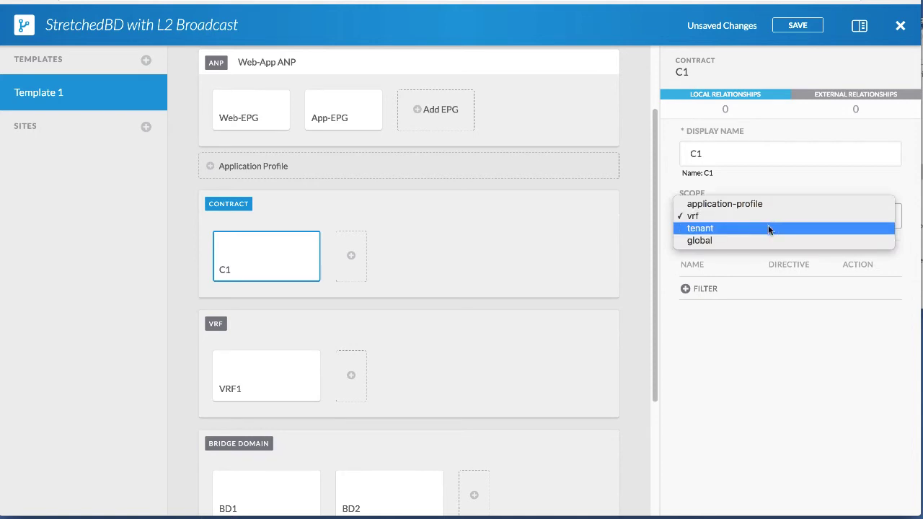
pyautogui.click(767, 226)
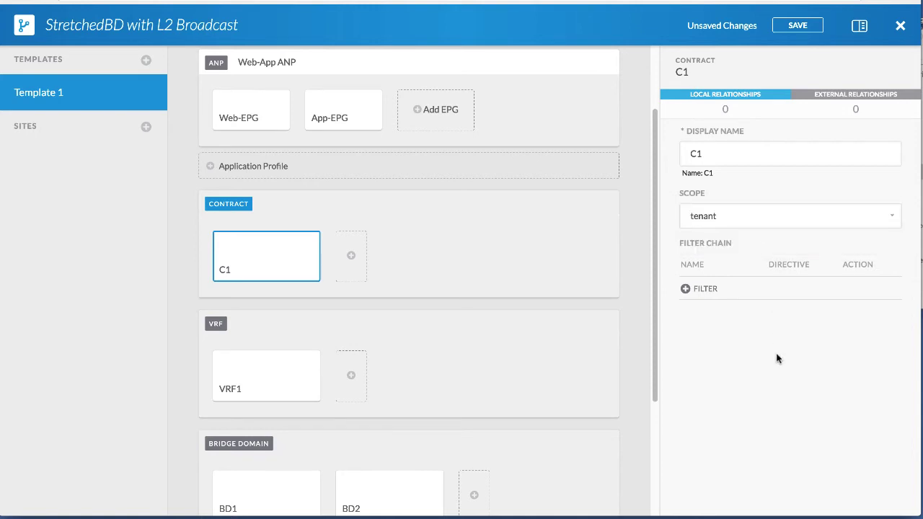
pyautogui.click(243, 117)
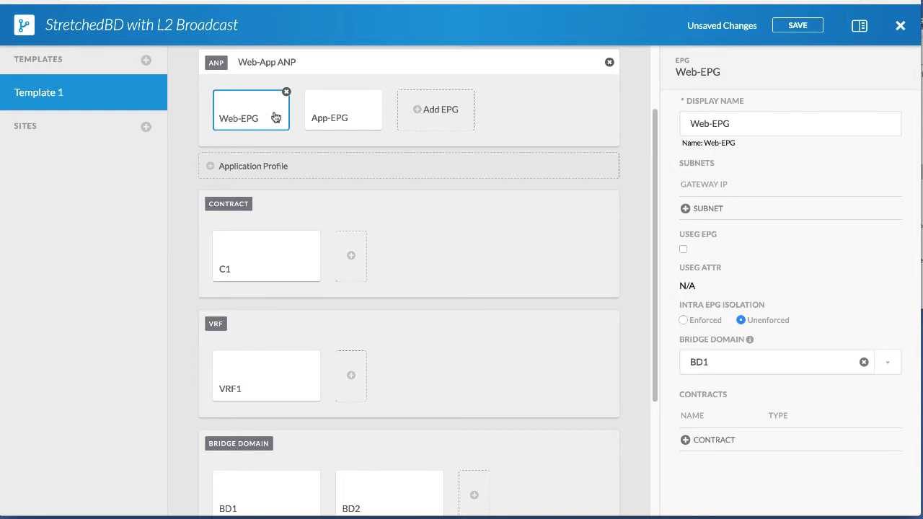
# - Add contract C1 to App-EPG as provider
pyautogui.click(315, 117)
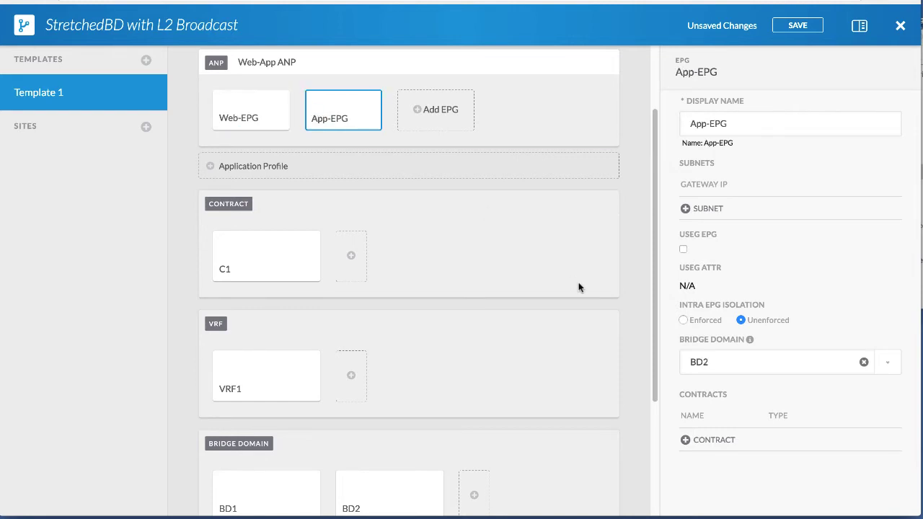
pyautogui.click(712, 441)
pyautogui.click(318, 246)
pyautogui.click(298, 274)
pyautogui.click(287, 299)
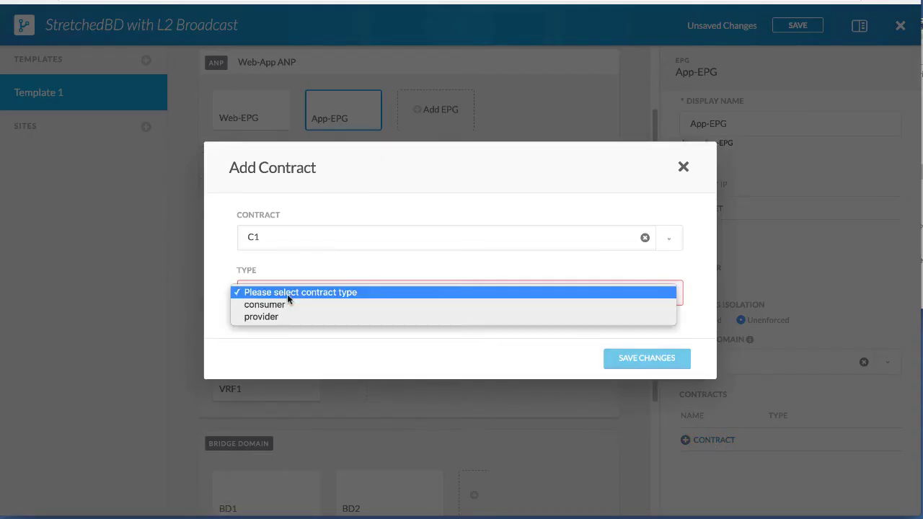
pyautogui.click(287, 294)
pyautogui.click(287, 293)
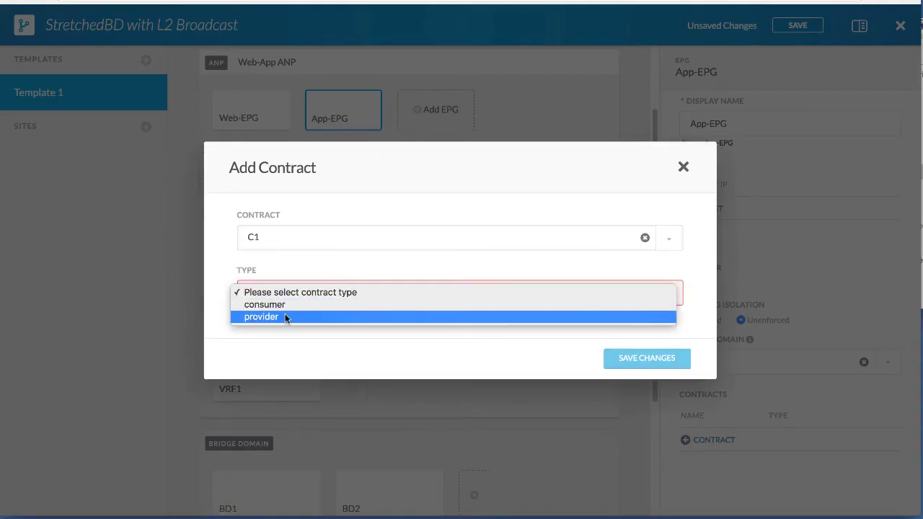
pyautogui.click(286, 317)
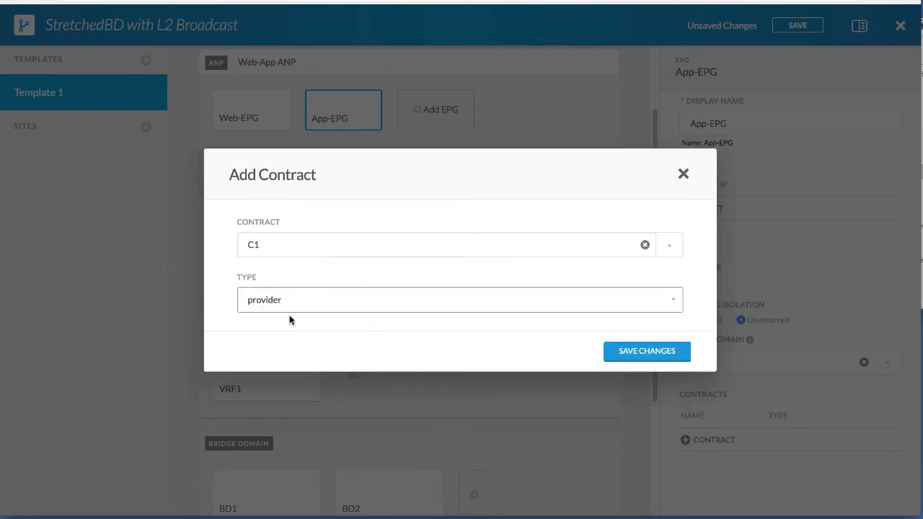
pyautogui.click(636, 351)
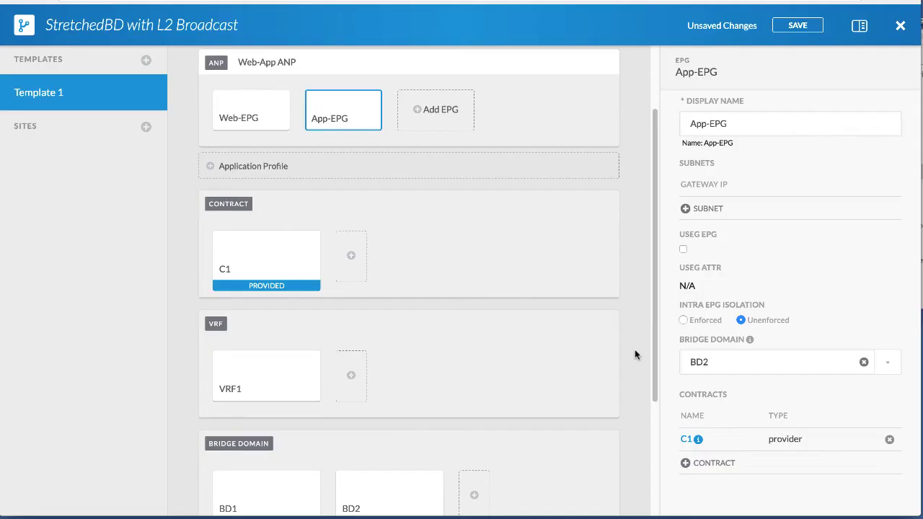
# - Add contract C1 to Web-EPG as consumer and review C1's relationships
pyautogui.click(246, 120)
pyautogui.click(702, 439)
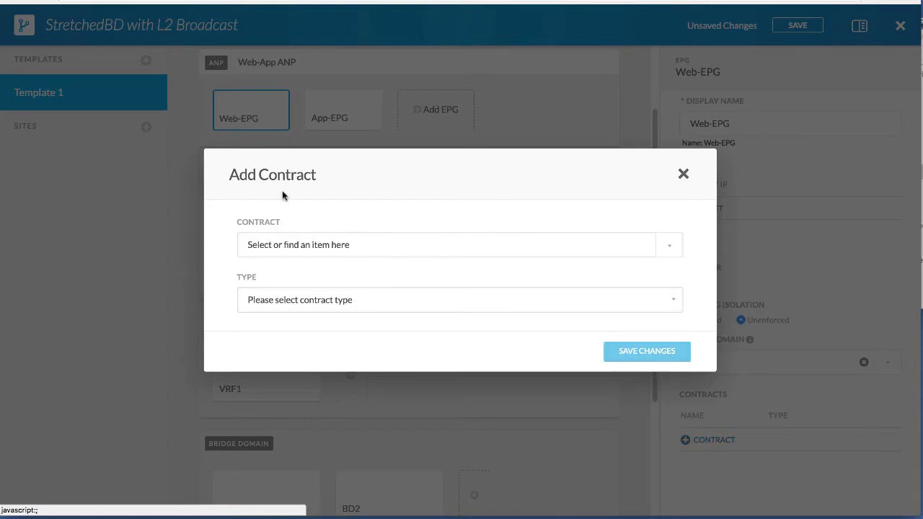
pyautogui.click(282, 244)
pyautogui.click(278, 275)
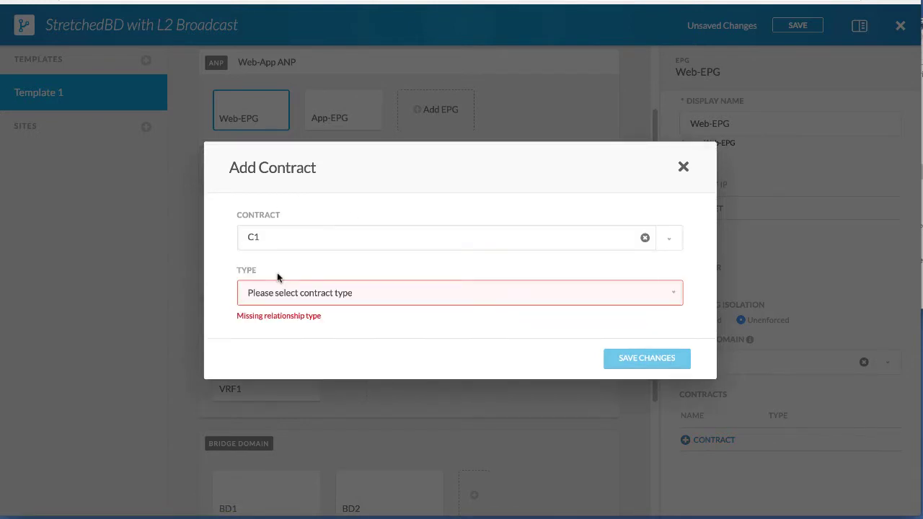
pyautogui.click(278, 290)
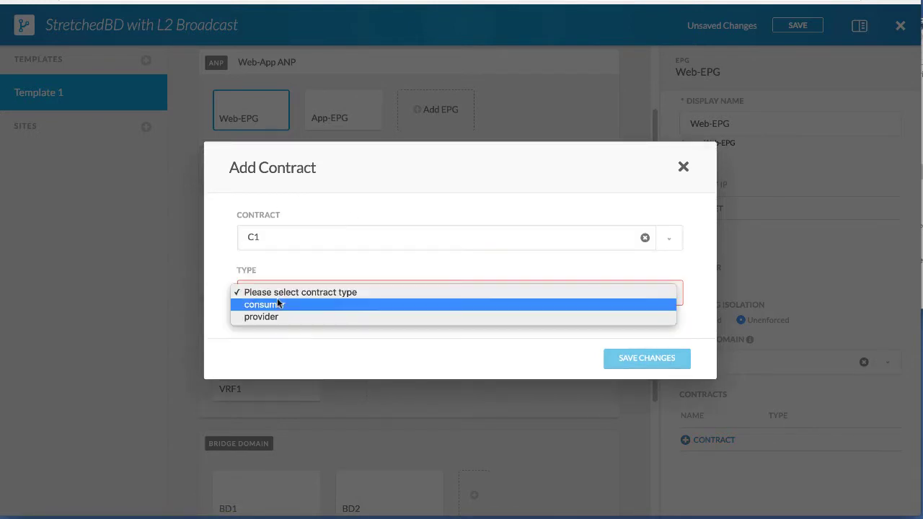
pyautogui.click(276, 305)
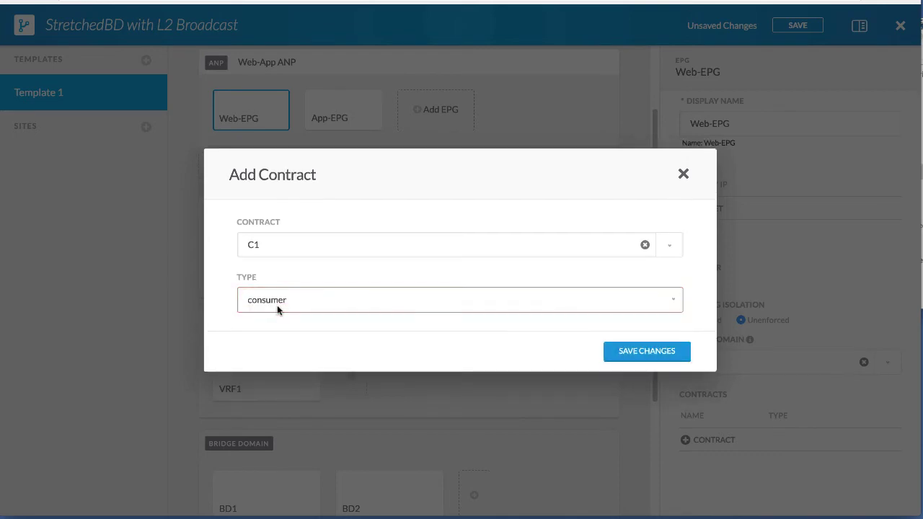
pyautogui.click(644, 349)
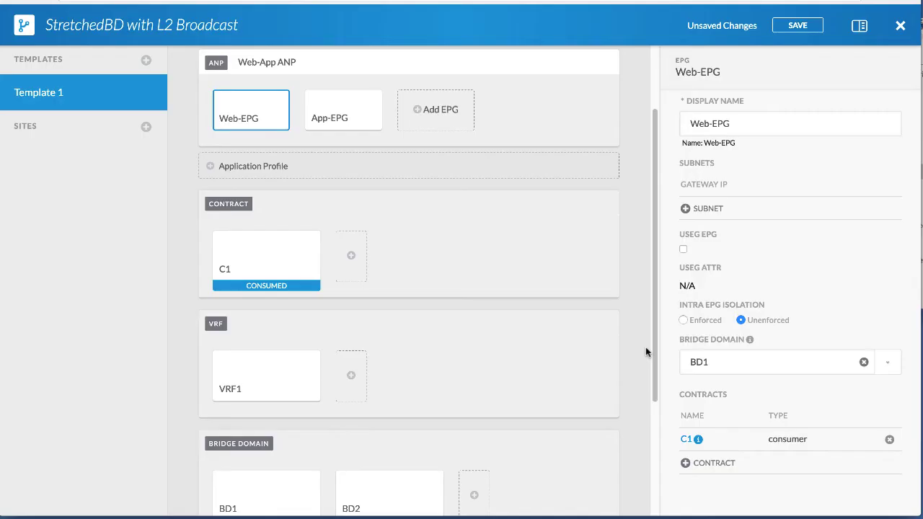
pyautogui.click(270, 247)
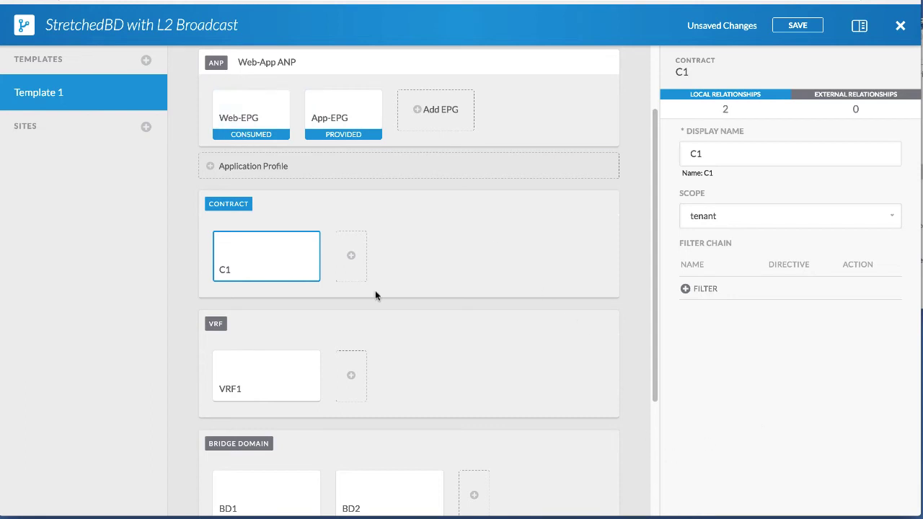
# - Add gateway subnet 1.1.1.1/24 to bridge domain BD1
pyautogui.scroll(1, 386, 280)
pyautogui.scroll(-1, 386, 281)
pyautogui.scroll(-3, 386, 281)
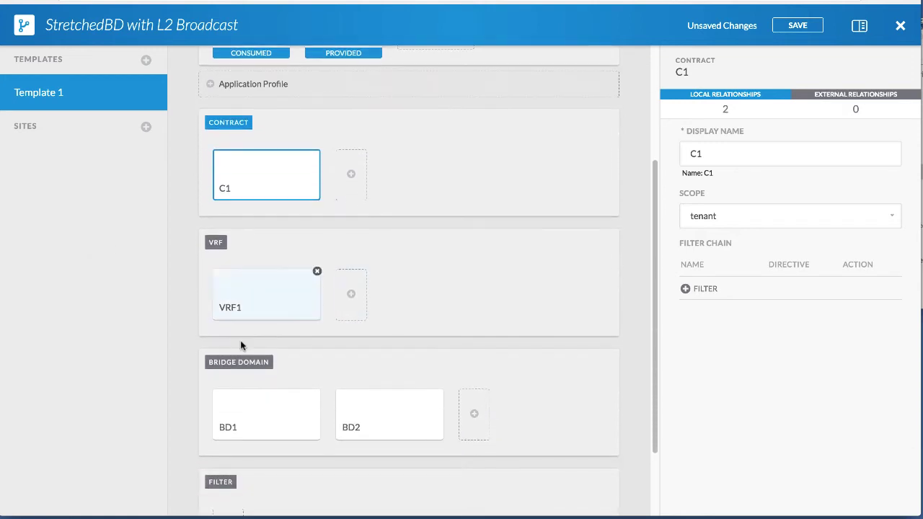
pyautogui.click(257, 419)
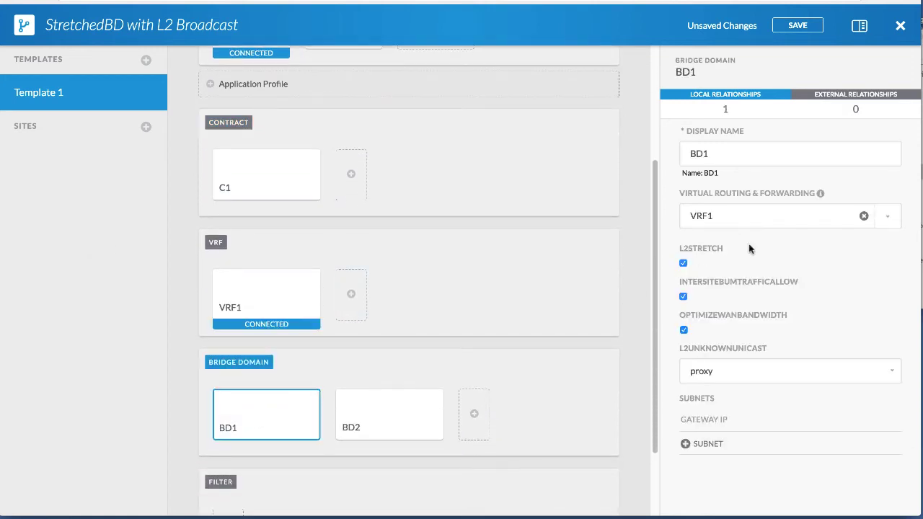
pyautogui.click(712, 444)
pyautogui.click(260, 187)
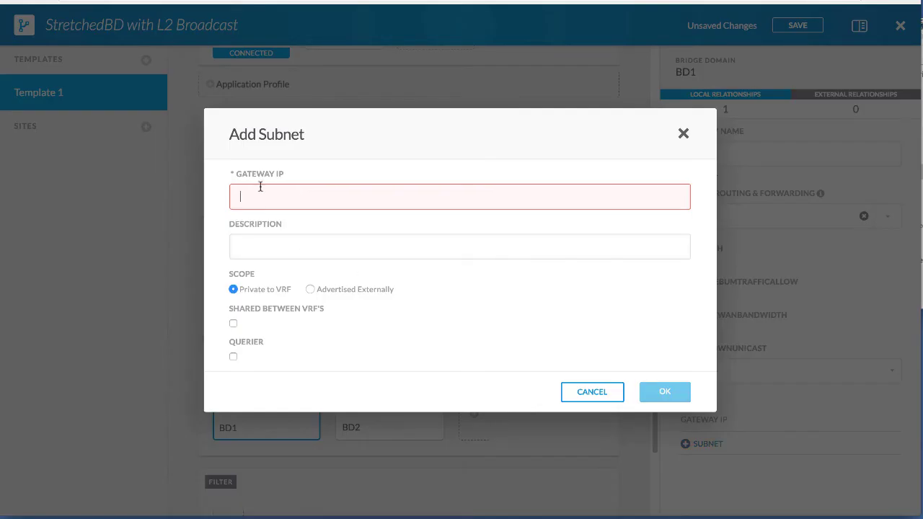
pyautogui.write('1.1.1.1/24')
pyautogui.press('Tab')
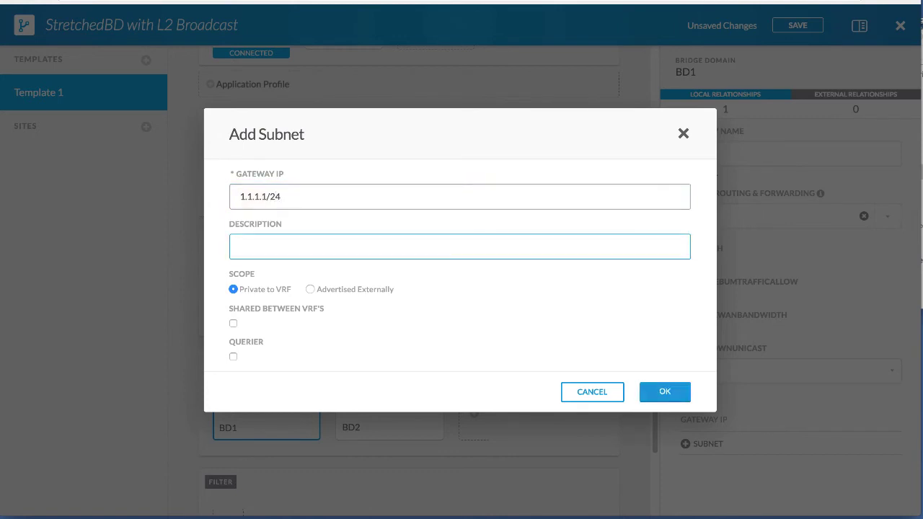
pyautogui.write('et1')
pyautogui.click(361, 371)
pyautogui.click(665, 394)
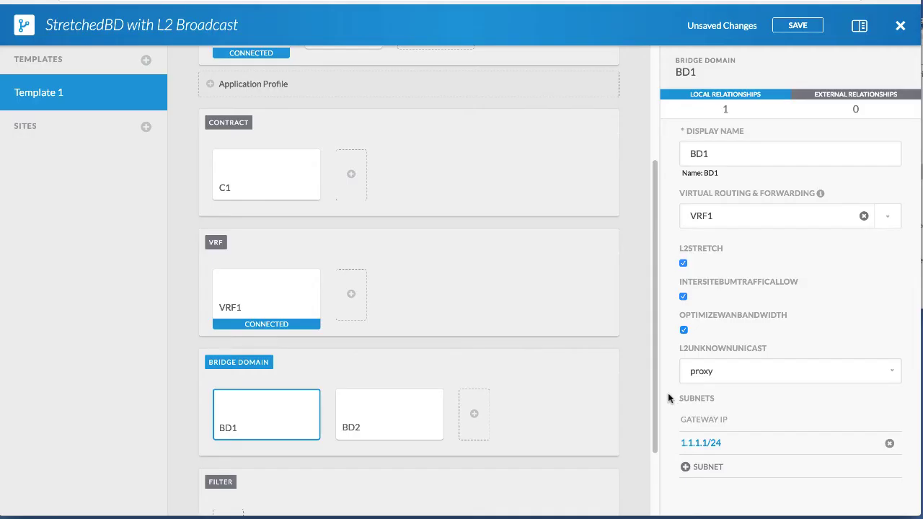
# - Add gateway subnet 2.2.2.2/24 with description 'Subnet2' to BD2
pyautogui.click(346, 426)
pyautogui.click(688, 444)
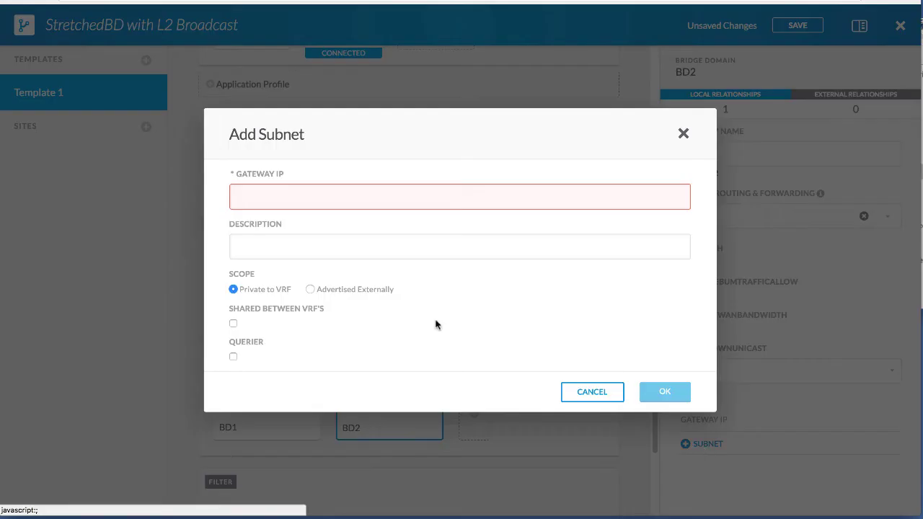
pyautogui.click(278, 197)
pyautogui.write('2.2.2.2/24')
pyautogui.press('Tab')
pyautogui.write('Subnet2')
pyautogui.click(658, 391)
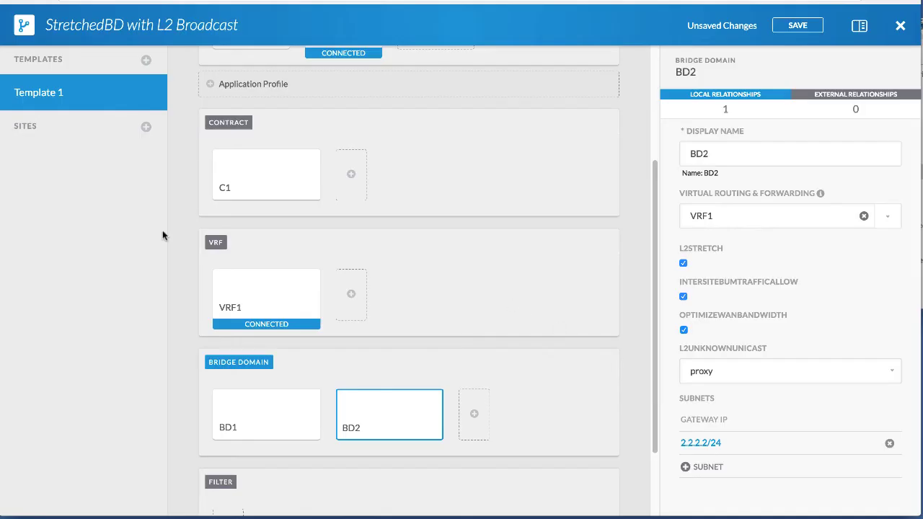
# - Add San Francisco and San Jose sites with Template 1, then return to Template 1
pyautogui.click(146, 129)
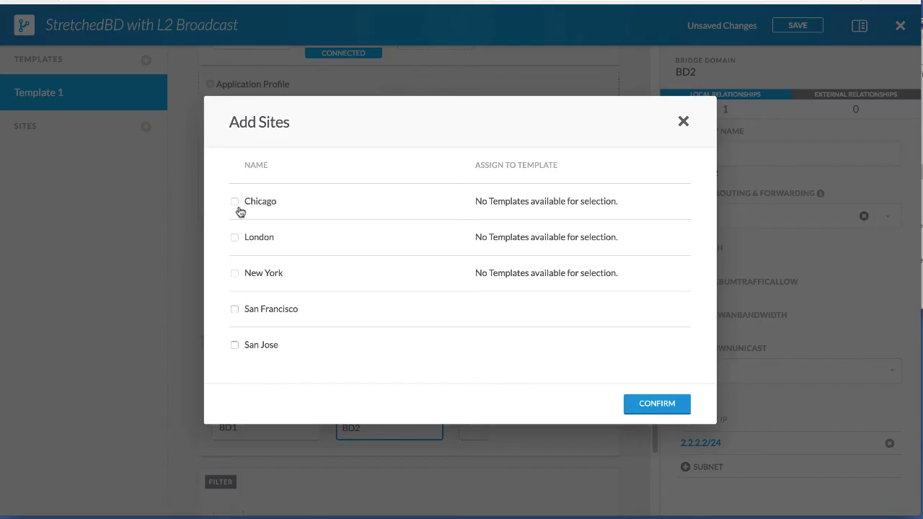
pyautogui.click(234, 309)
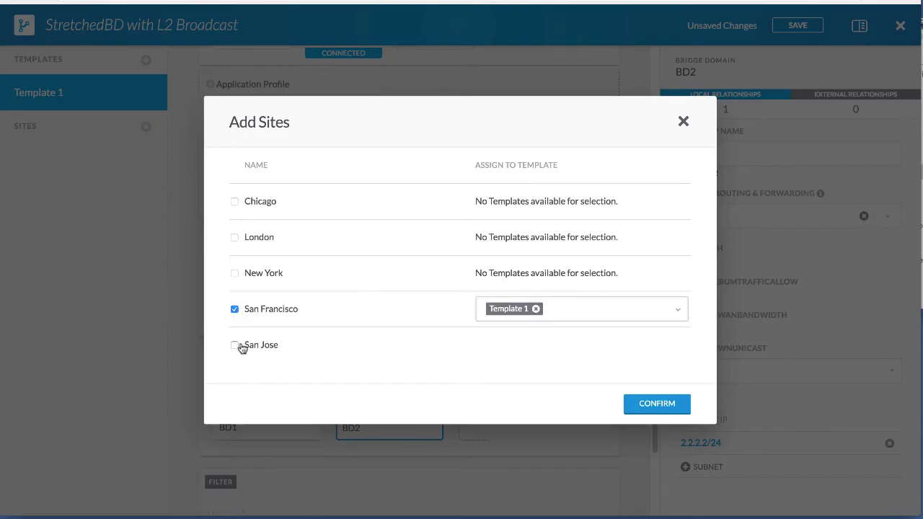
pyautogui.click(235, 344)
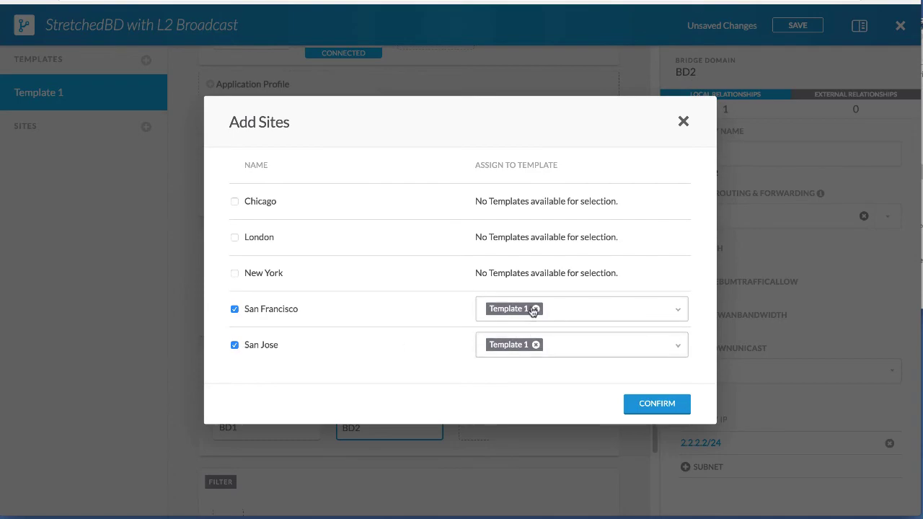
pyautogui.click(644, 402)
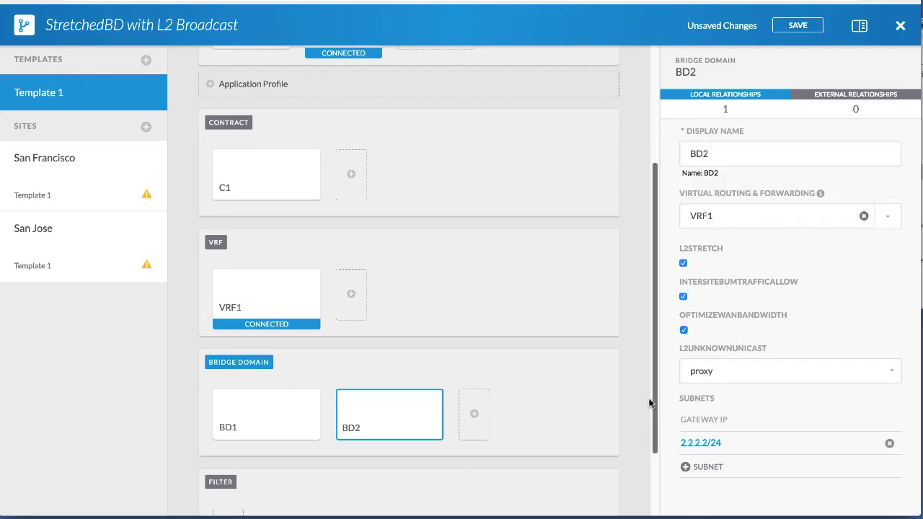
pyautogui.click(78, 212)
pyautogui.click(80, 241)
pyautogui.click(77, 186)
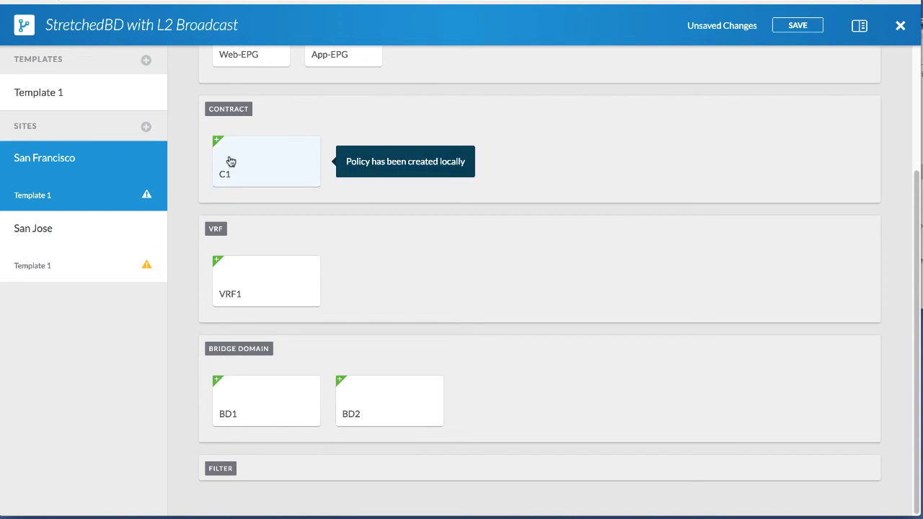
pyautogui.click(89, 89)
pyautogui.scroll(-2, 441, 180)
pyautogui.scroll(4, 719, 120)
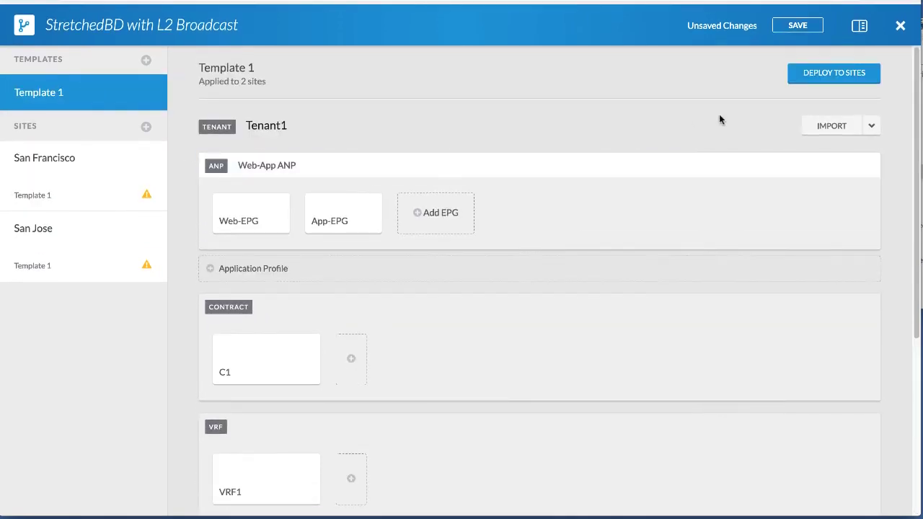
# - Save the schema, then review the BD1 and BD2 settings
pyautogui.click(798, 26)
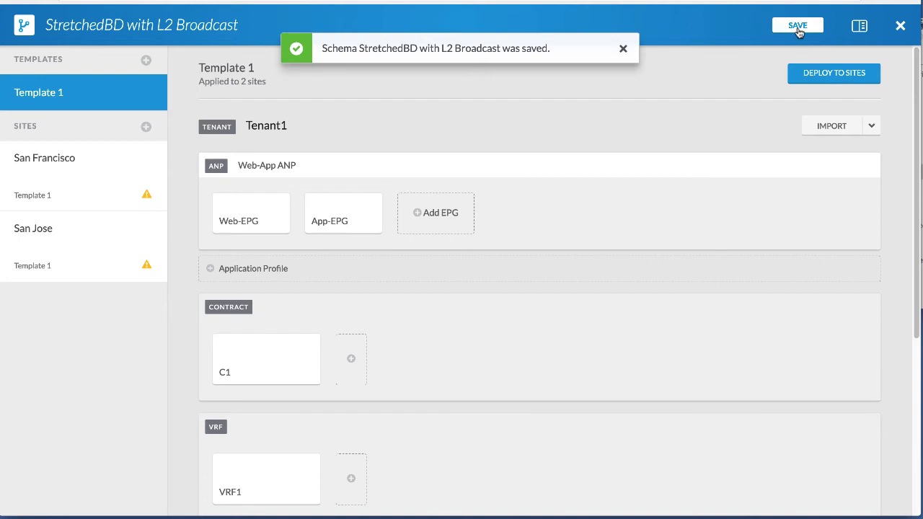
pyautogui.click(623, 50)
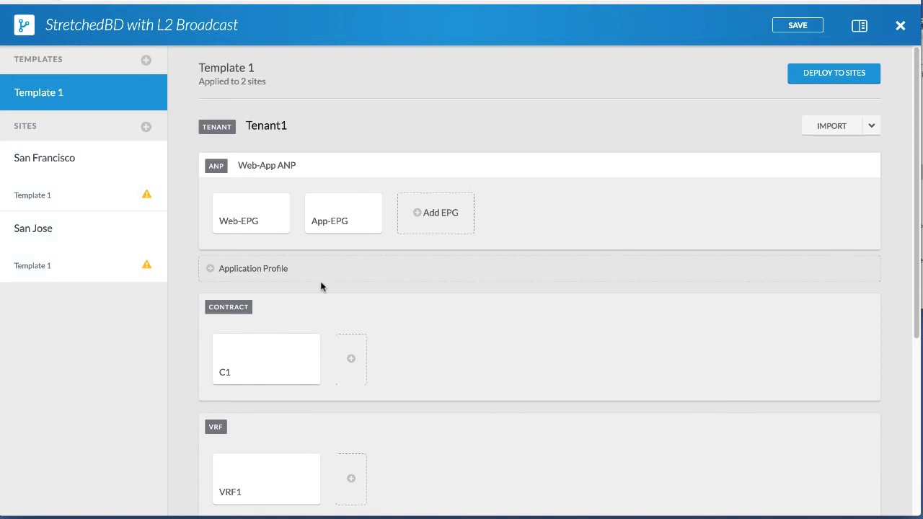
pyautogui.scroll(-4, 298, 393)
pyautogui.click(276, 336)
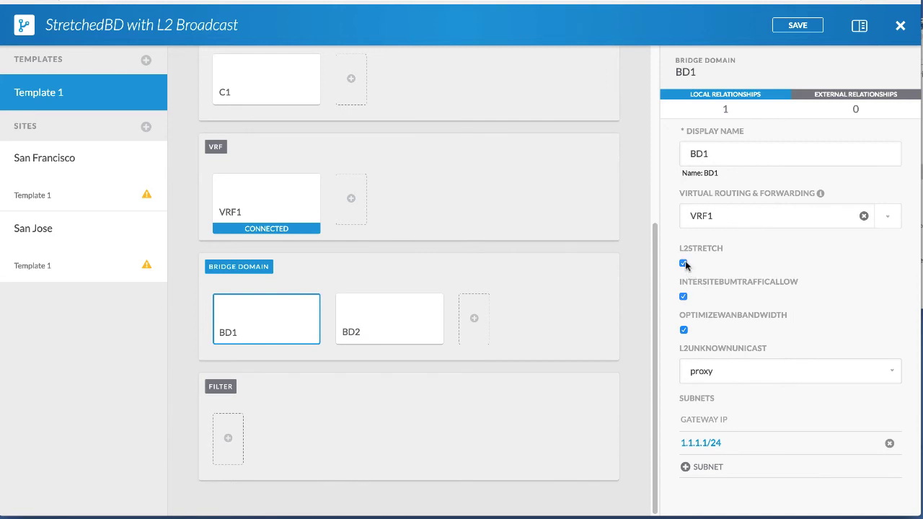
pyautogui.click(355, 309)
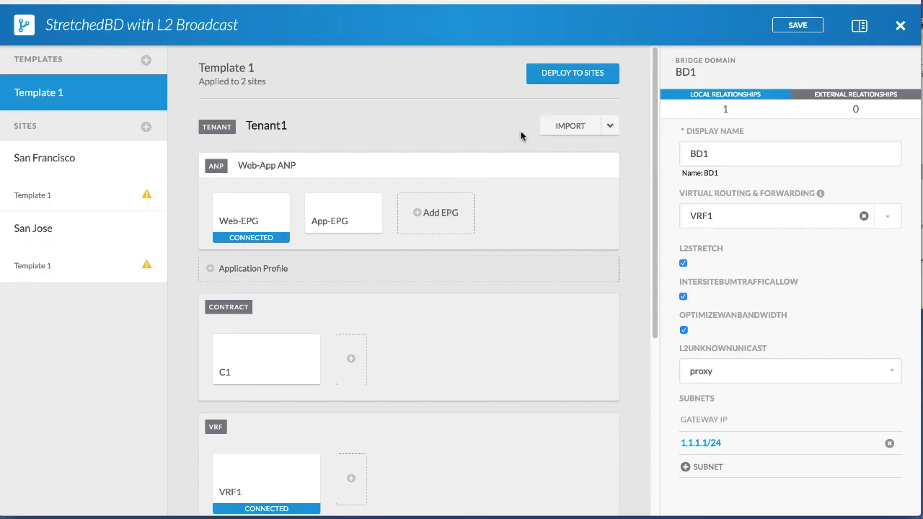
# - Deploy Template 1 to both sites, then inspect San Francisco's Web-EPG and App-EPG site properties
pyautogui.click(574, 78)
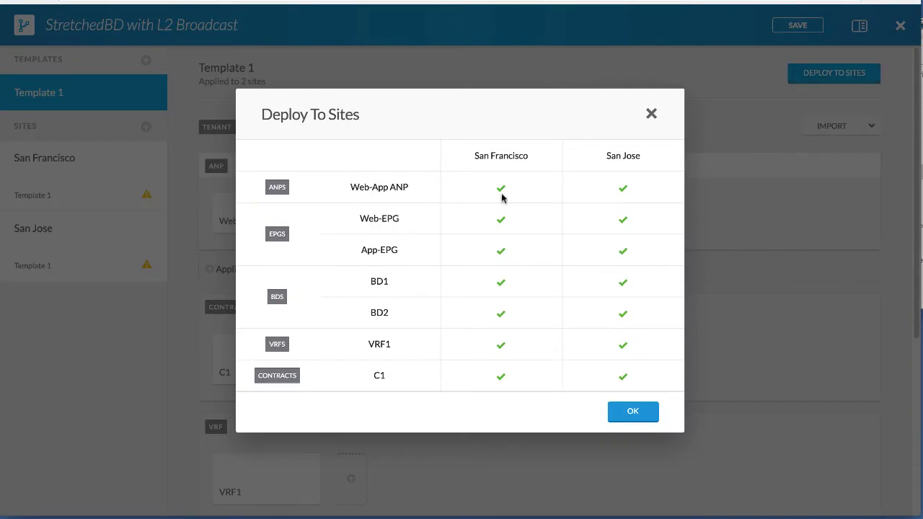
pyautogui.click(634, 412)
pyautogui.click(119, 199)
pyautogui.click(233, 229)
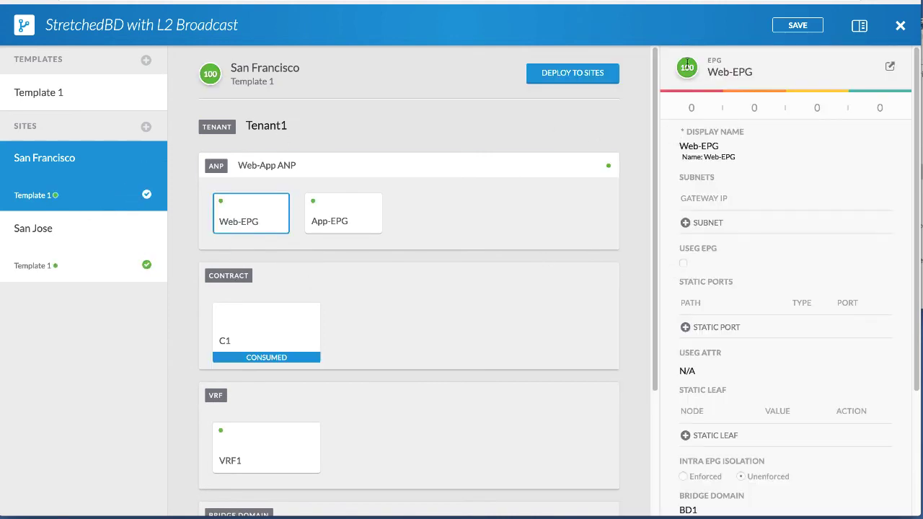
pyautogui.click(344, 214)
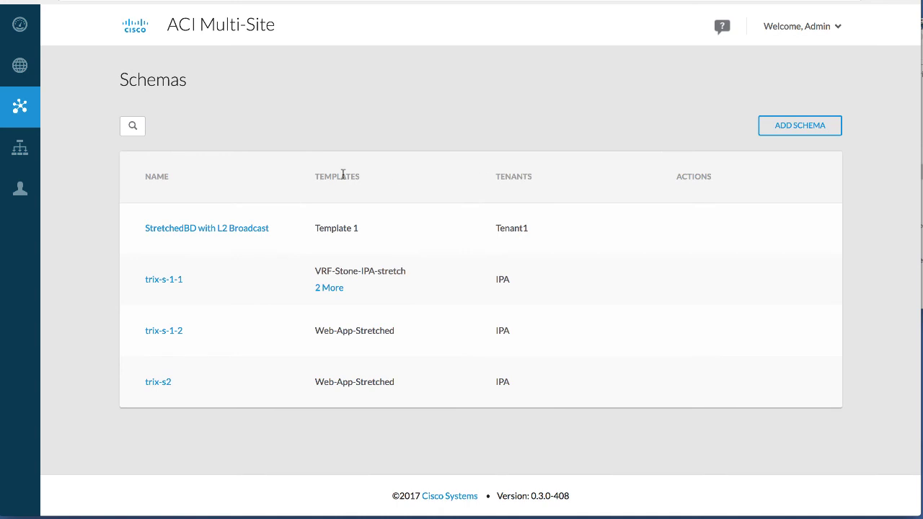
# - Rename the StretchedBD with L2 Broadcast schema to 'StretchedBD with no L2 Broadcast'
pyautogui.click(245, 228)
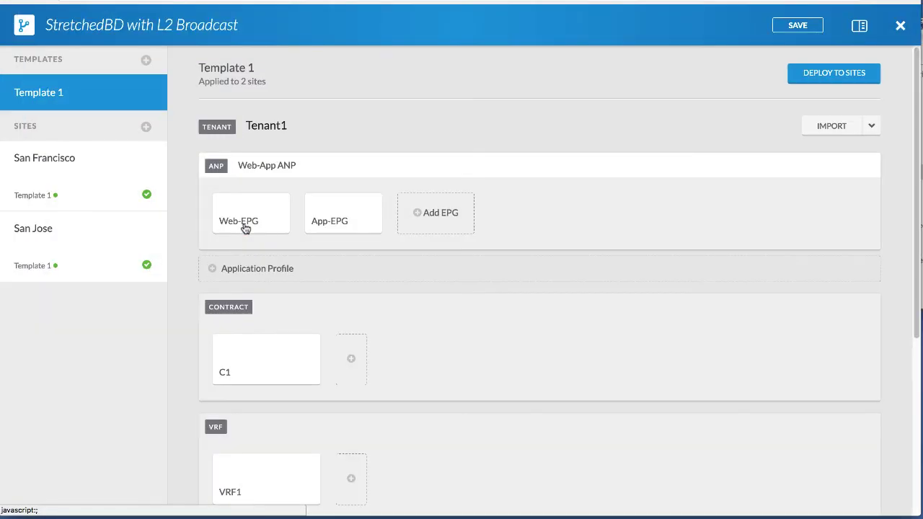
pyautogui.click(210, 31)
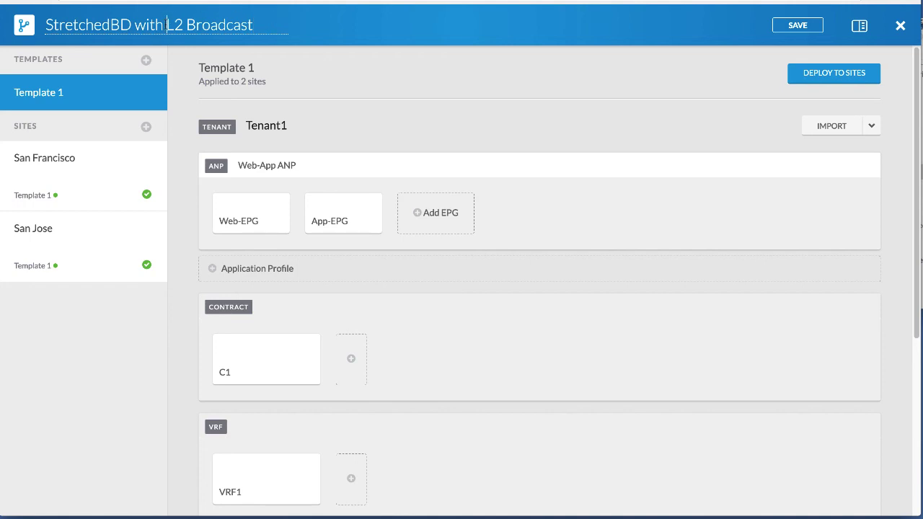
pyautogui.click(166, 24)
pyautogui.write('no')
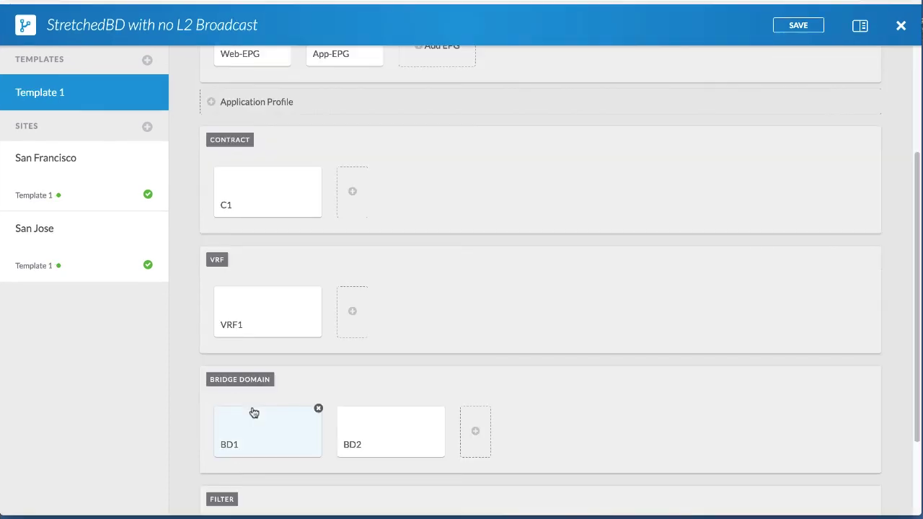
# - Uncheck Intersite BUM Traffic Allow on bridge domains BD1 and BD2
pyautogui.click(252, 412)
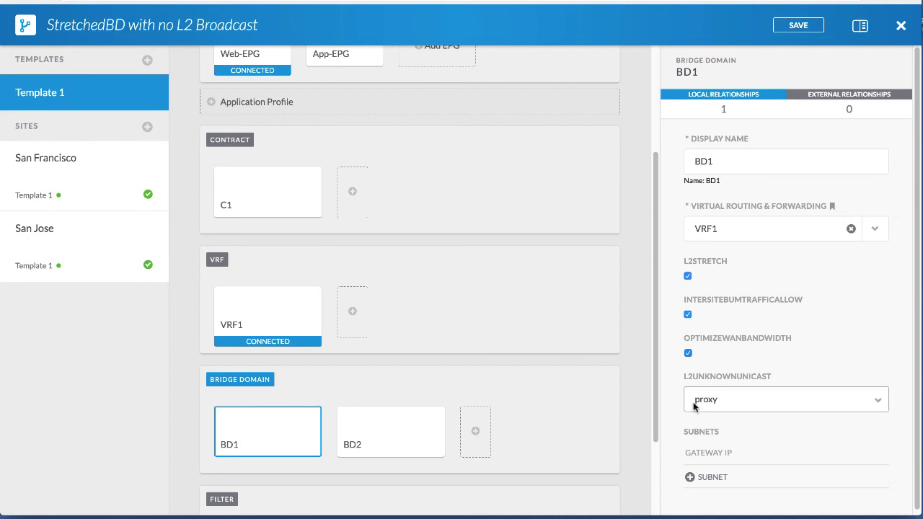
pyautogui.click(687, 316)
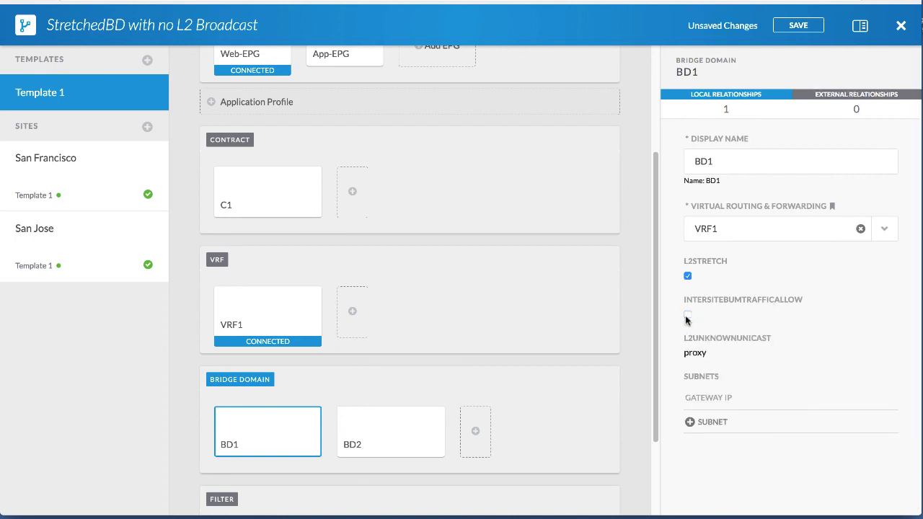
pyautogui.click(374, 431)
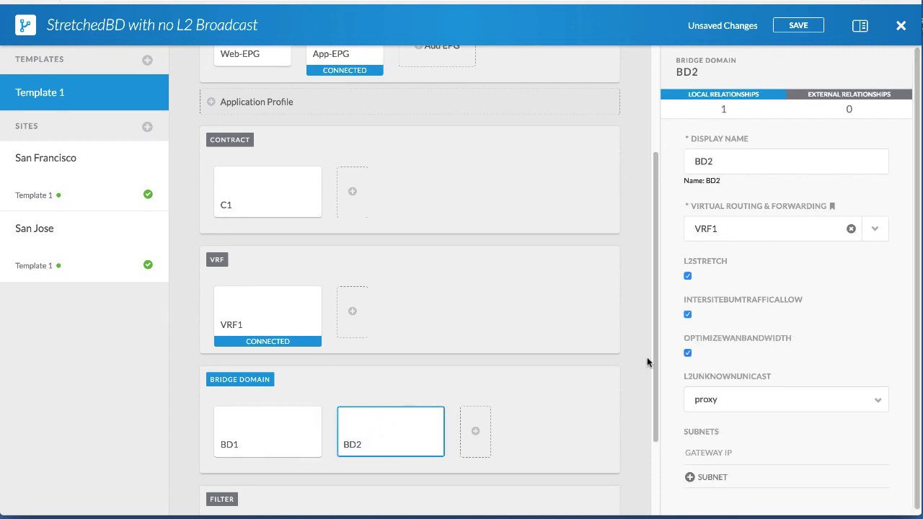
pyautogui.click(687, 316)
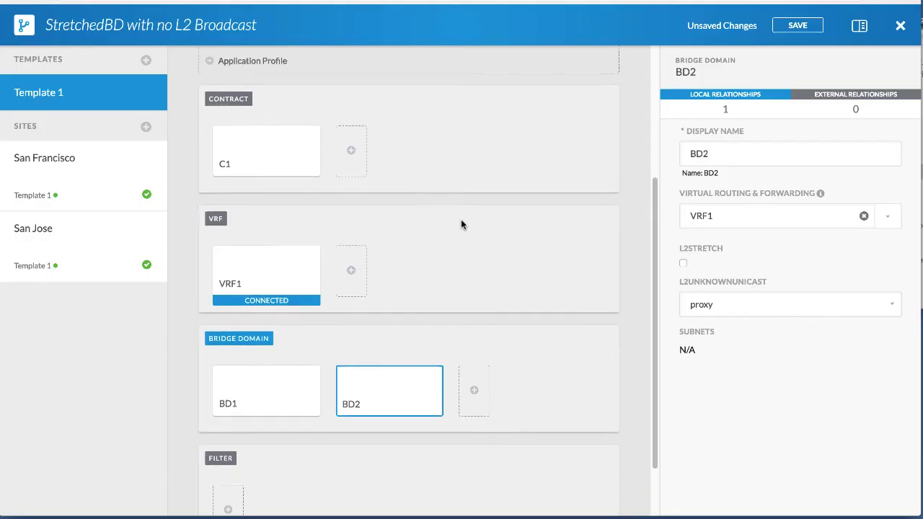
pyautogui.scroll(5, 461, 219)
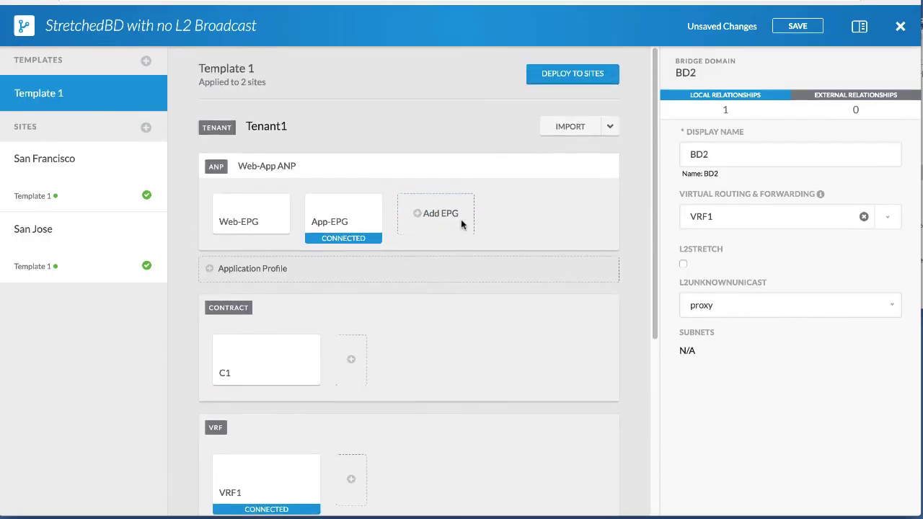
# - Save the schema and review the pending changes for San Francisco and San Jose
pyautogui.click(797, 25)
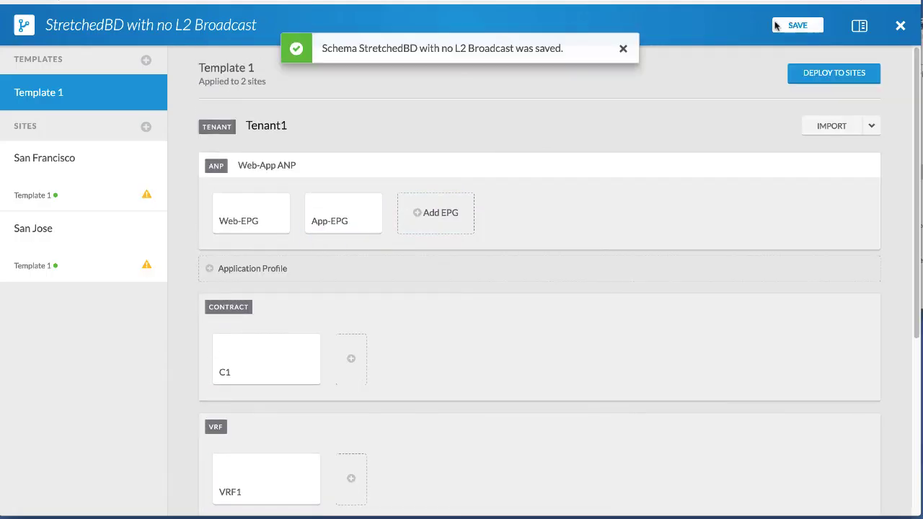
pyautogui.click(622, 48)
pyautogui.click(127, 186)
pyautogui.scroll(-3, 292, 270)
pyautogui.moveTo(213, 385)
pyautogui.click(113, 264)
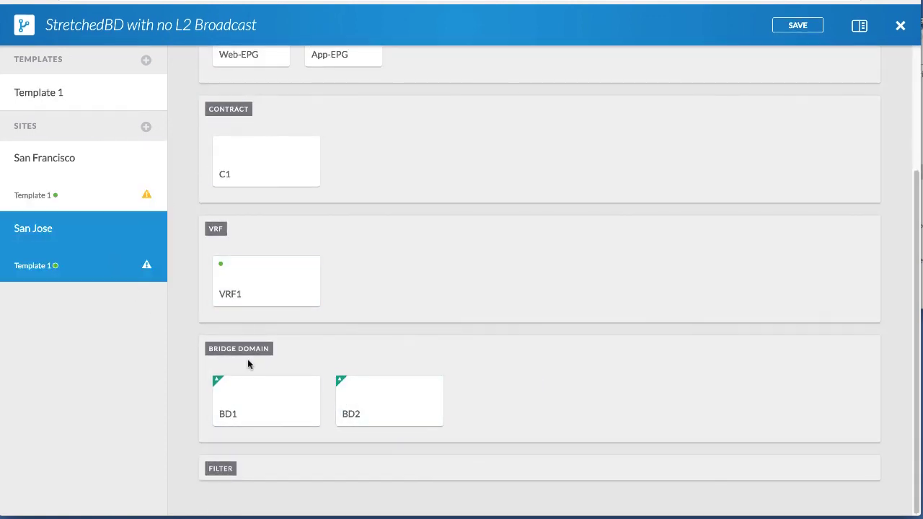
pyautogui.scroll(3, 282, 173)
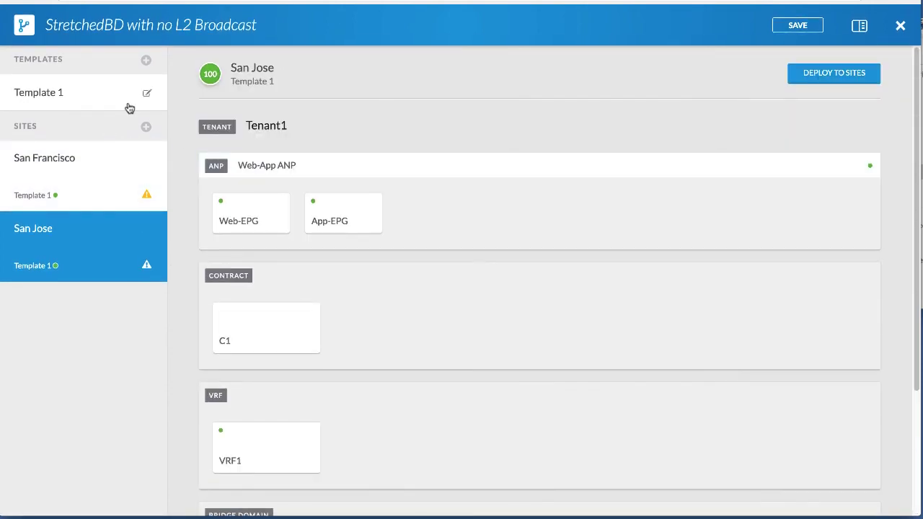
pyautogui.click(128, 106)
# - Deploy Template 1 to both sites and dismiss the success notification
pyautogui.click(813, 75)
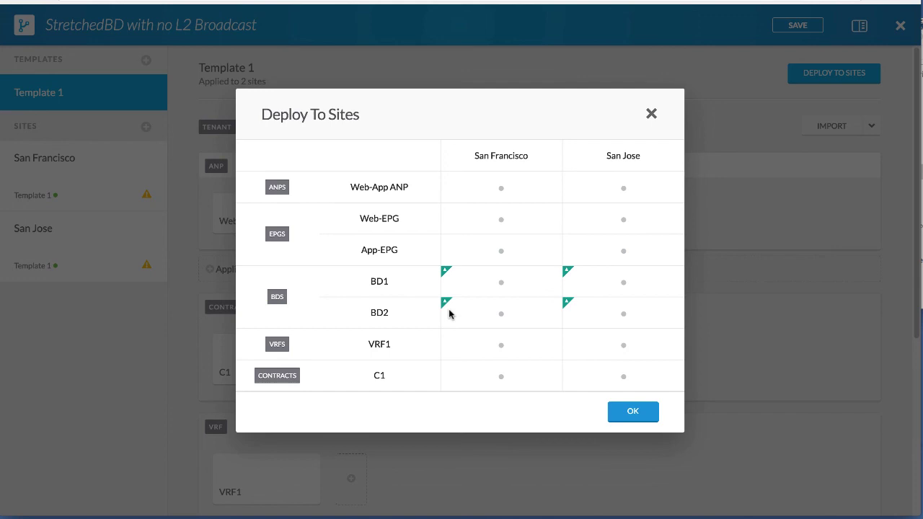
pyautogui.click(651, 411)
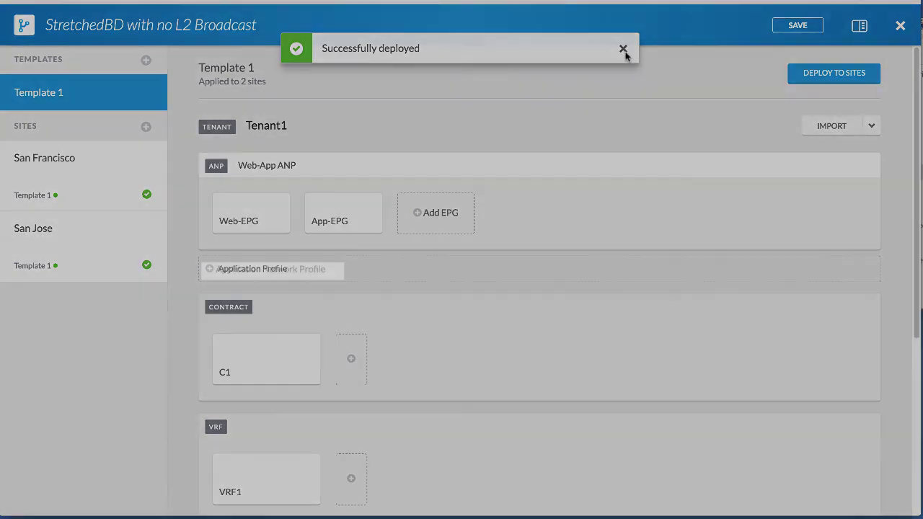
pyautogui.click(623, 50)
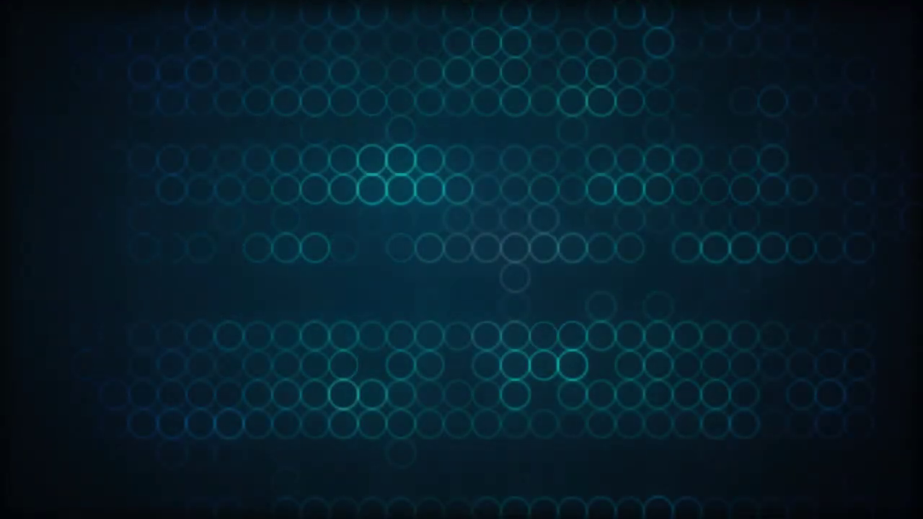